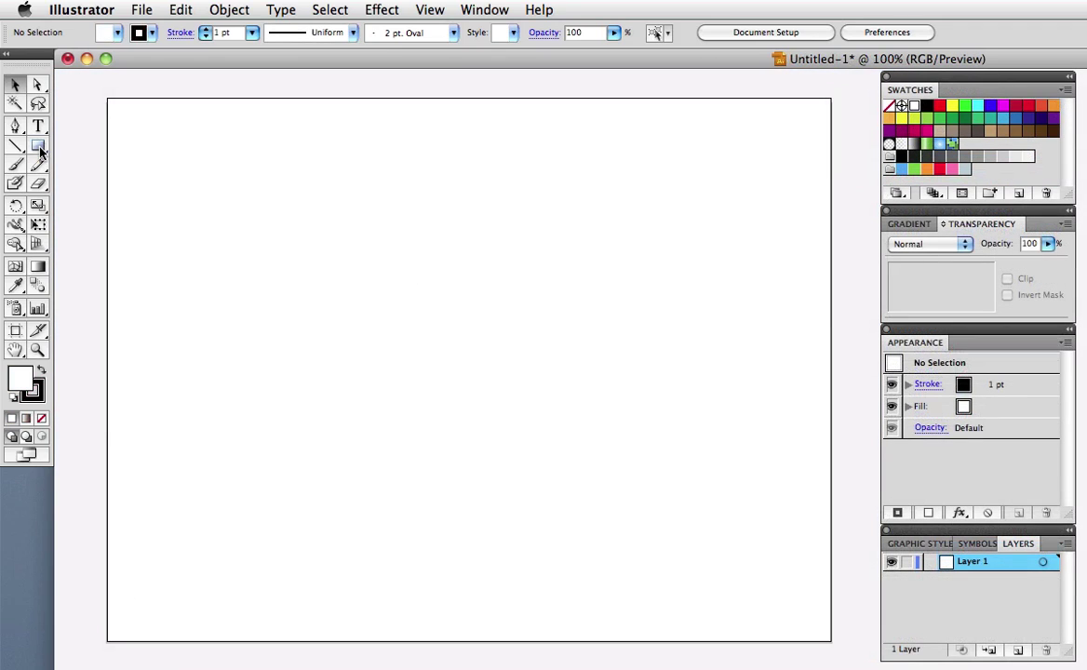
Place a default ringed lens flare at the artboard's upper left with the Flare Tool, then deselect it.
left_click(39, 147)
left_click_drag(40, 152, 165, 244)
left_click(278, 382)
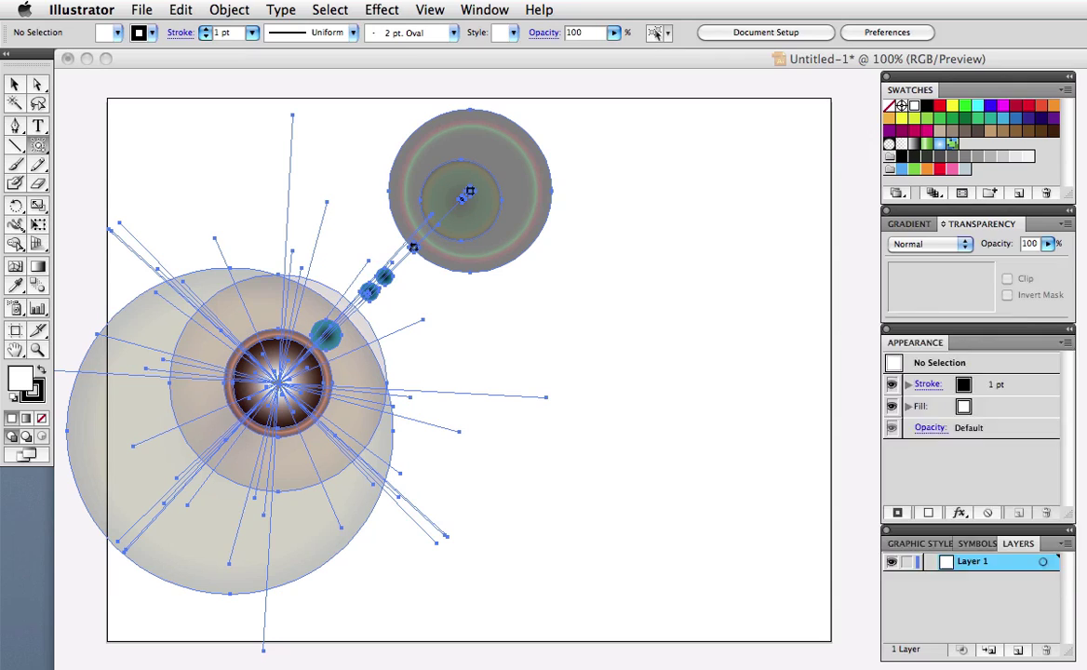
left_click_drag(689, 266, 498, 294)
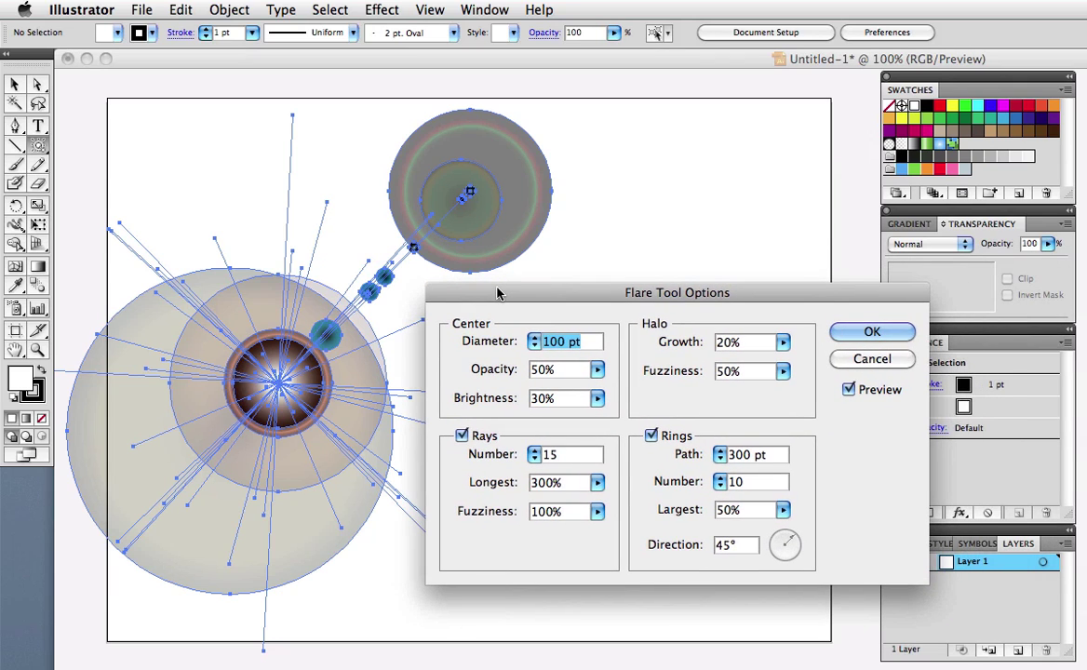
left_click(848, 330)
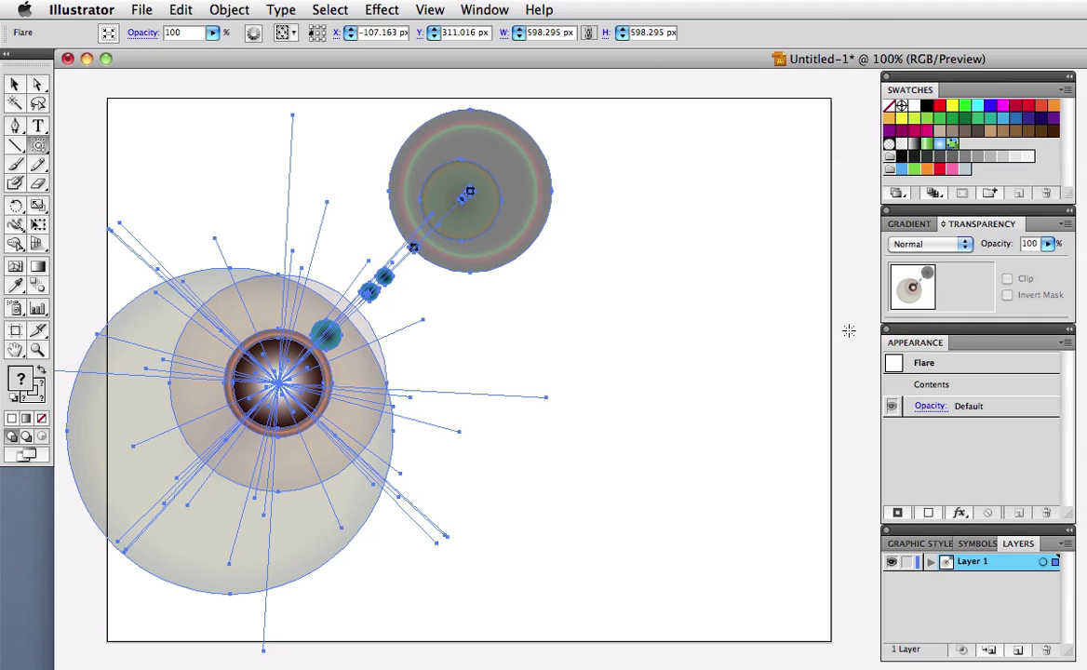
key("super+shift+a")
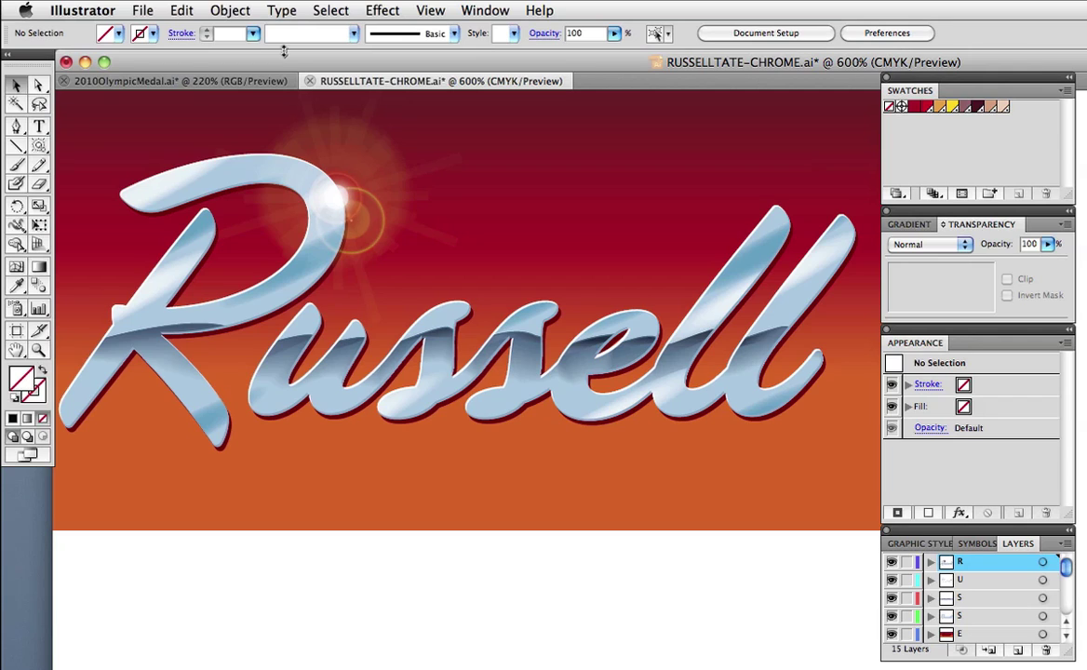
Draw a small second lens flare near the lower 'e' of Russell.
left_click(39, 144)
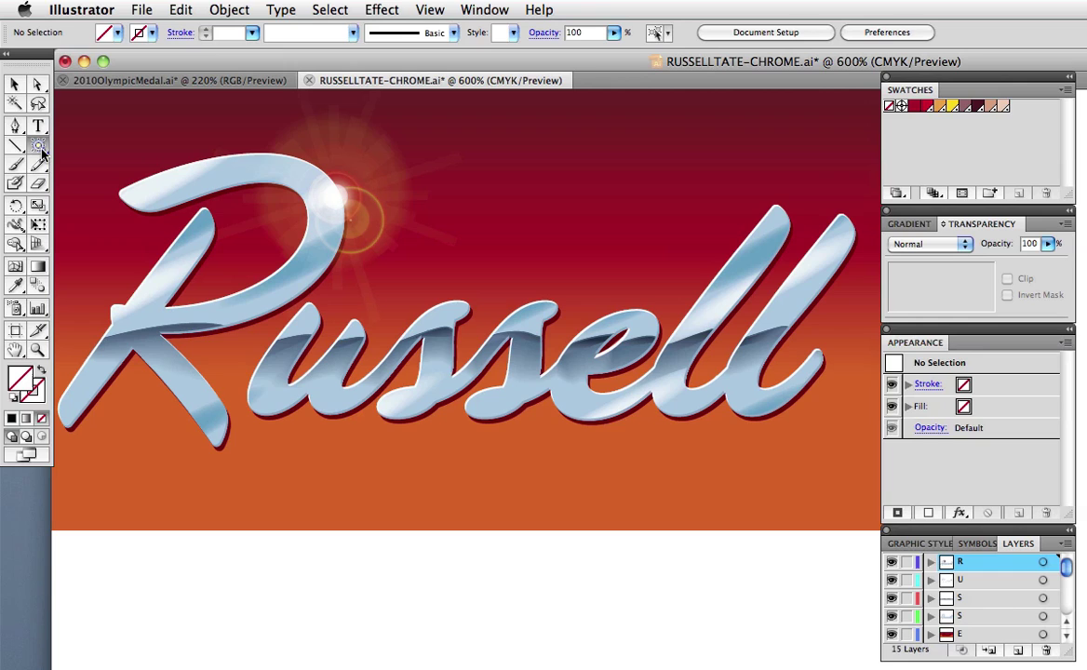
left_click_drag(600, 409, 544, 371)
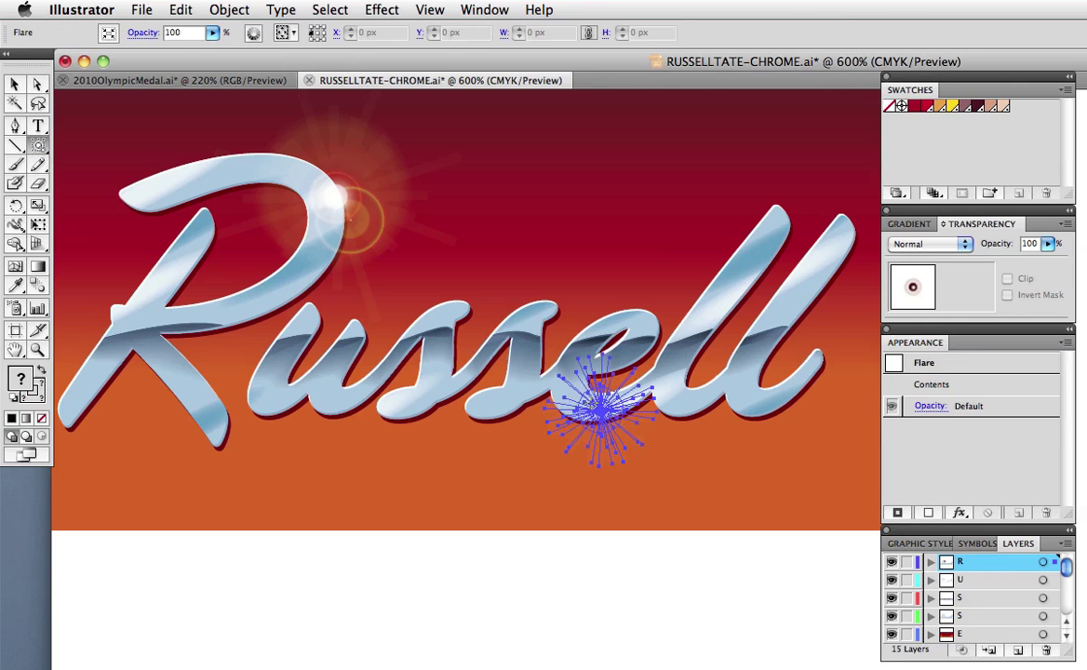
key("super+shift+a")
Move the new flare down-right onto the 'e', then switch to 2010OlympicMedal.ai.
key("v")
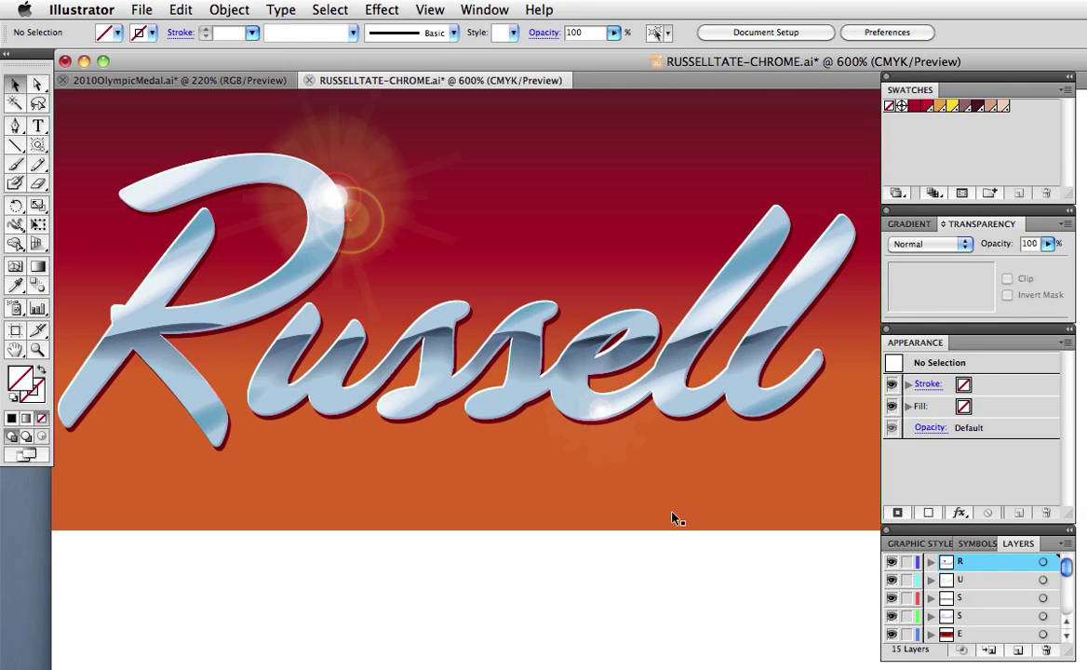
left_click(547, 374)
left_click_drag(547, 374, 618, 416)
left_click(732, 625)
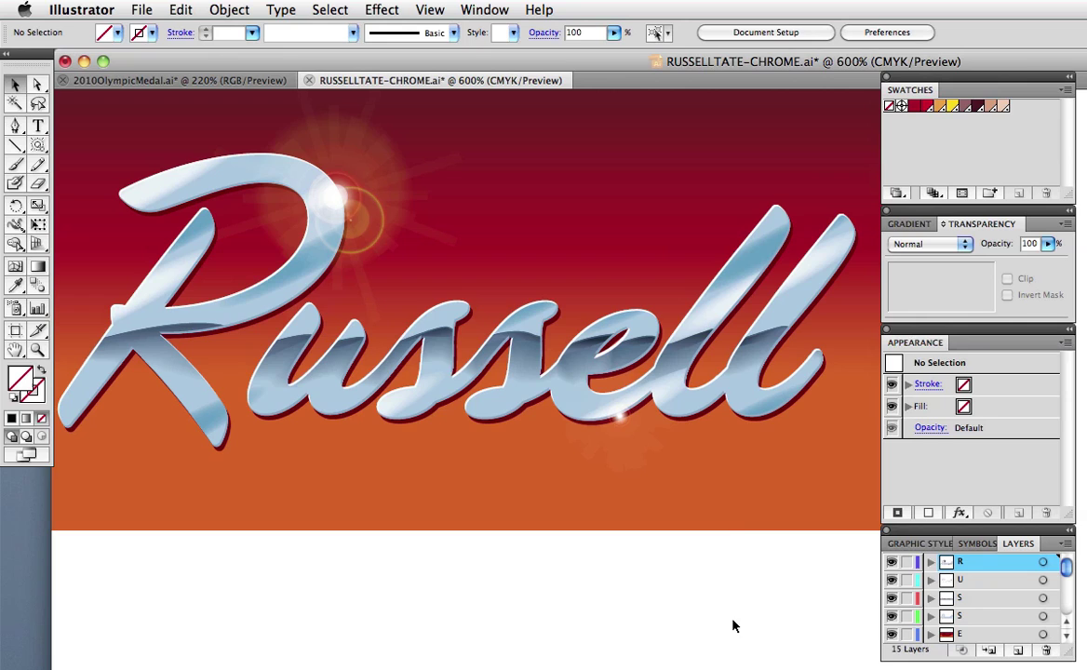
left_click(250, 82)
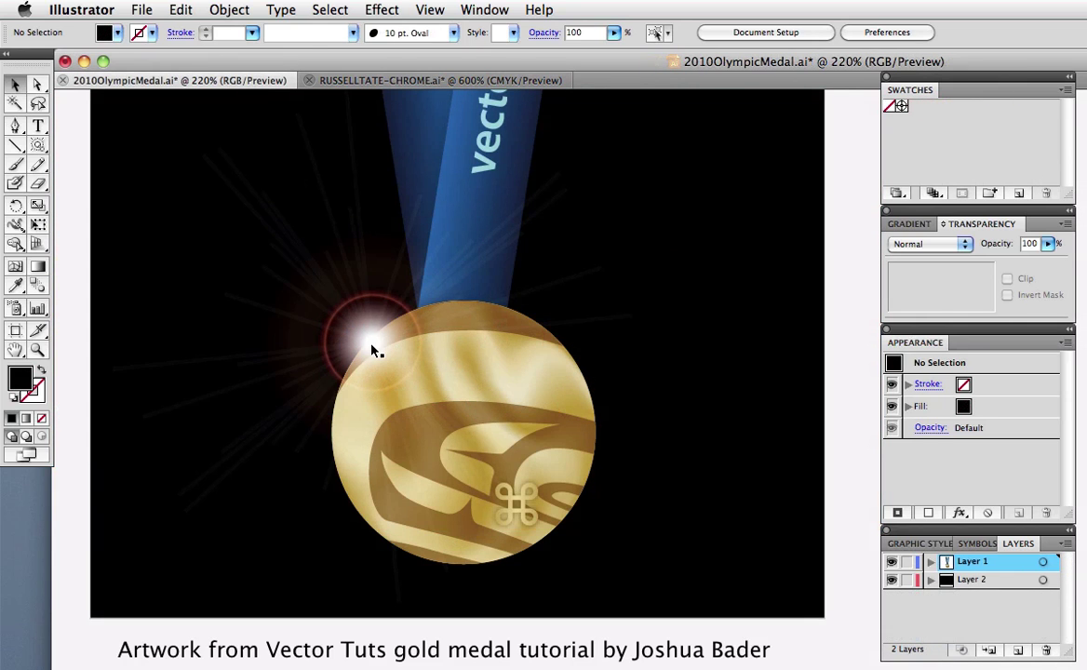
Select the medal's flare and confirm its options unchanged: 44 pt diameter, 15 rays, 10 rings.
left_click(371, 350)
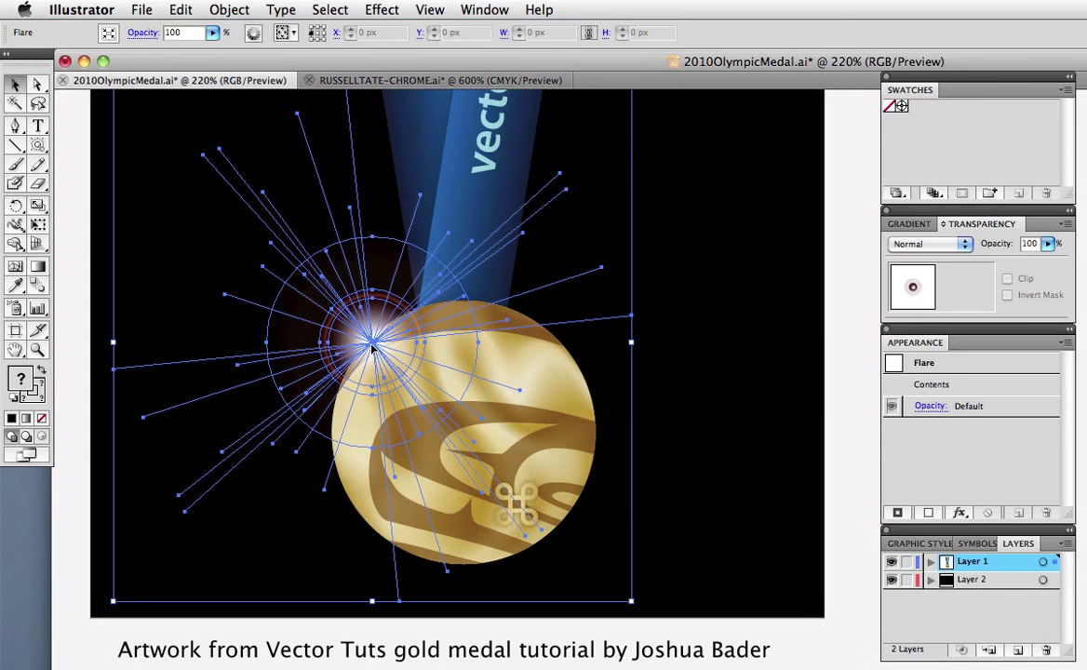
double_click(38, 145)
left_click_drag(663, 236, 534, 199)
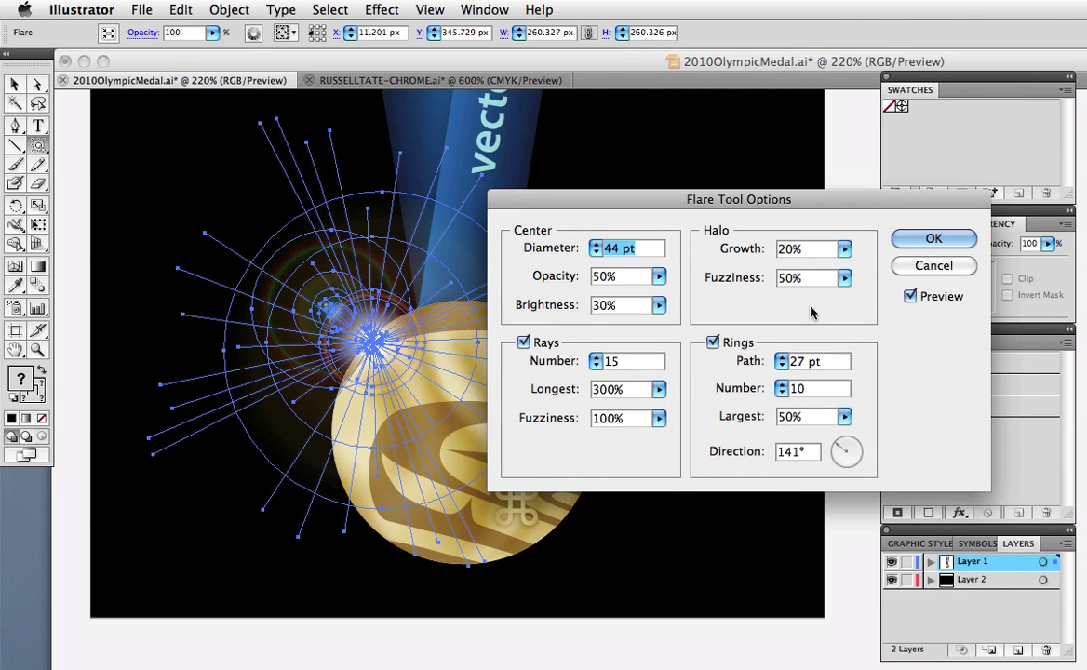
key("Return")
Hide edges from the View menu, reopen Flare Tool Options and nudge Diameter to 45 pt.
left_click(430, 11)
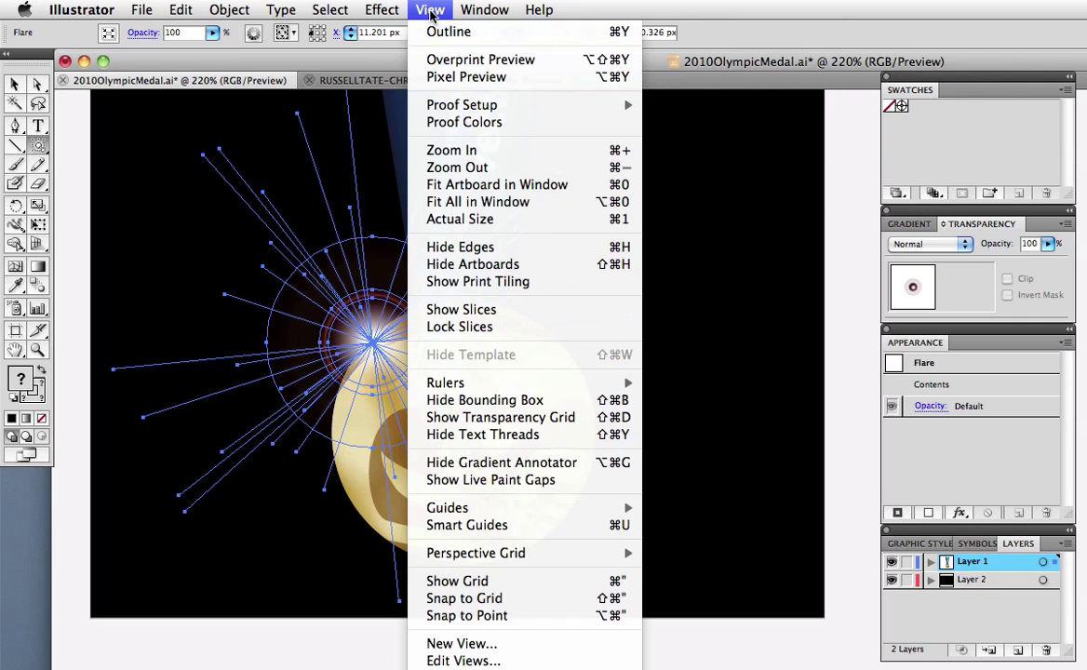
left_click(447, 247)
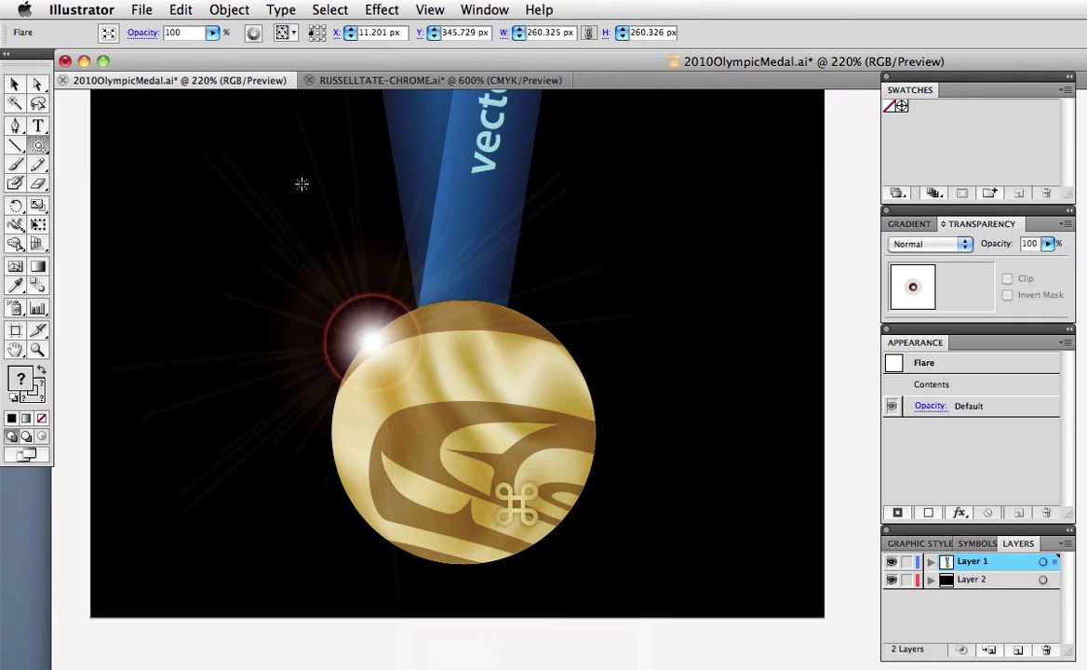
double_click(39, 146)
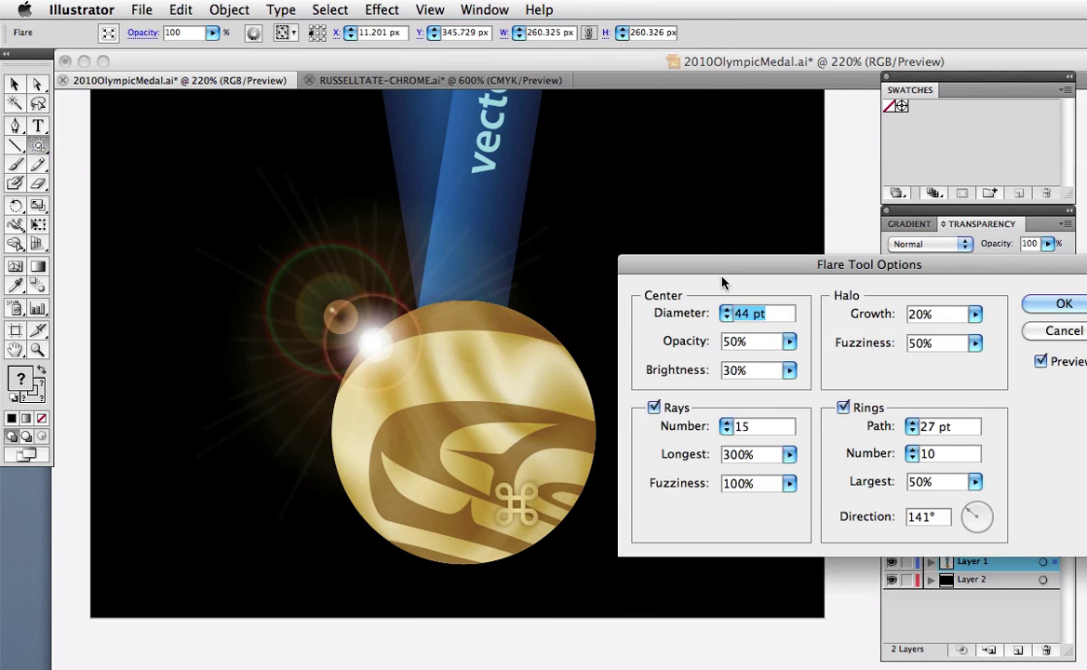
left_click_drag(714, 270, 567, 191)
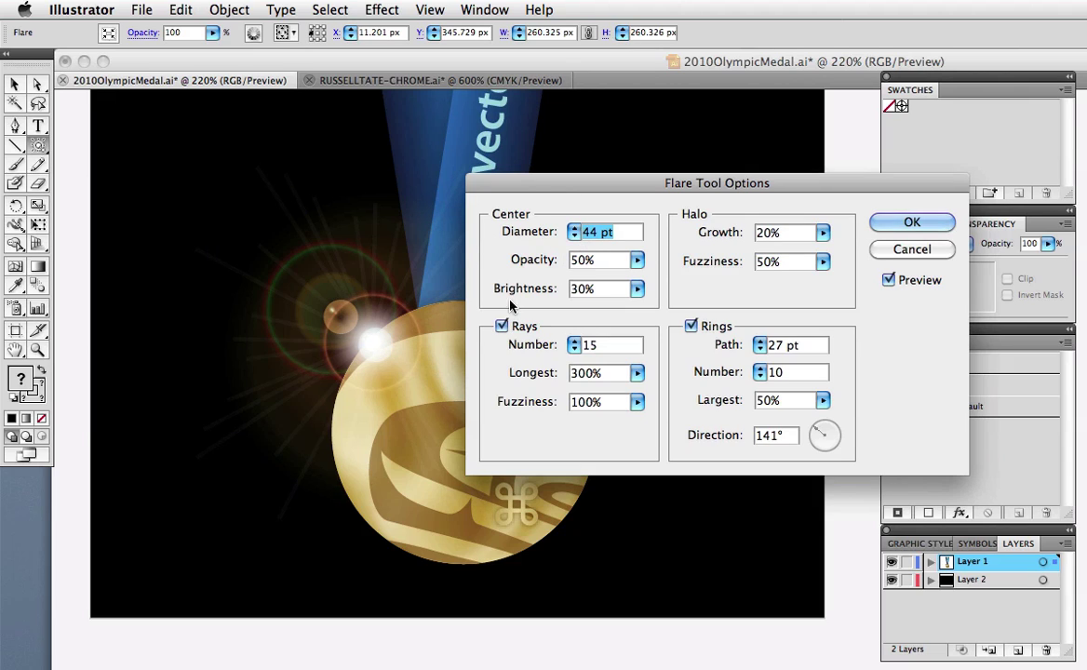
left_click(574, 228)
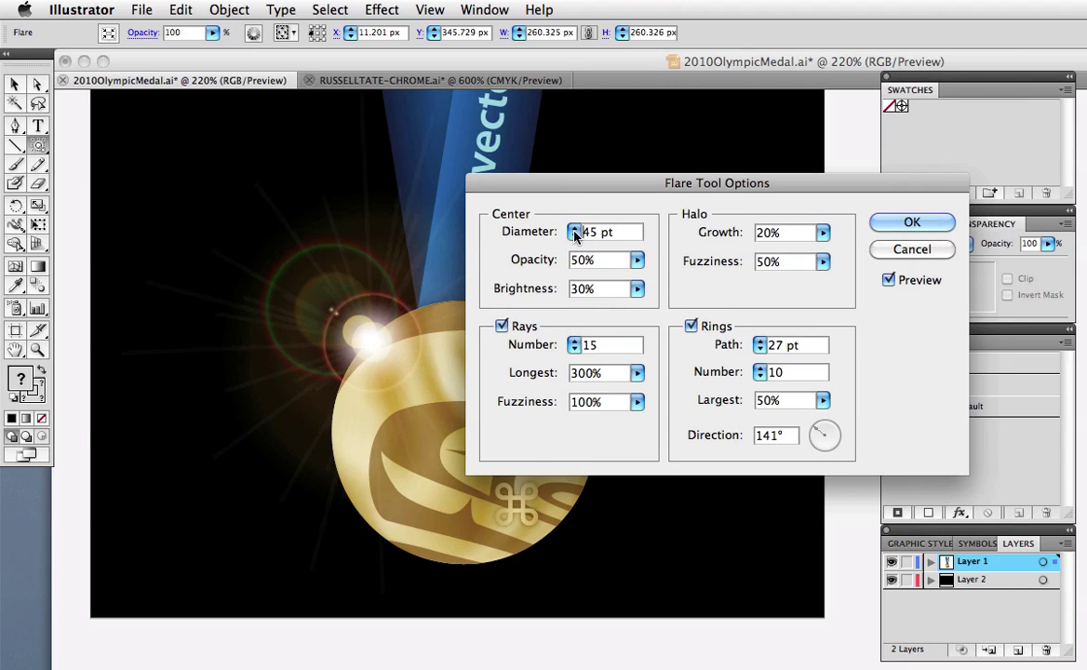
Set the flare centre to 60 pt diameter and 34% brightness.
type("60")
key("Tab")
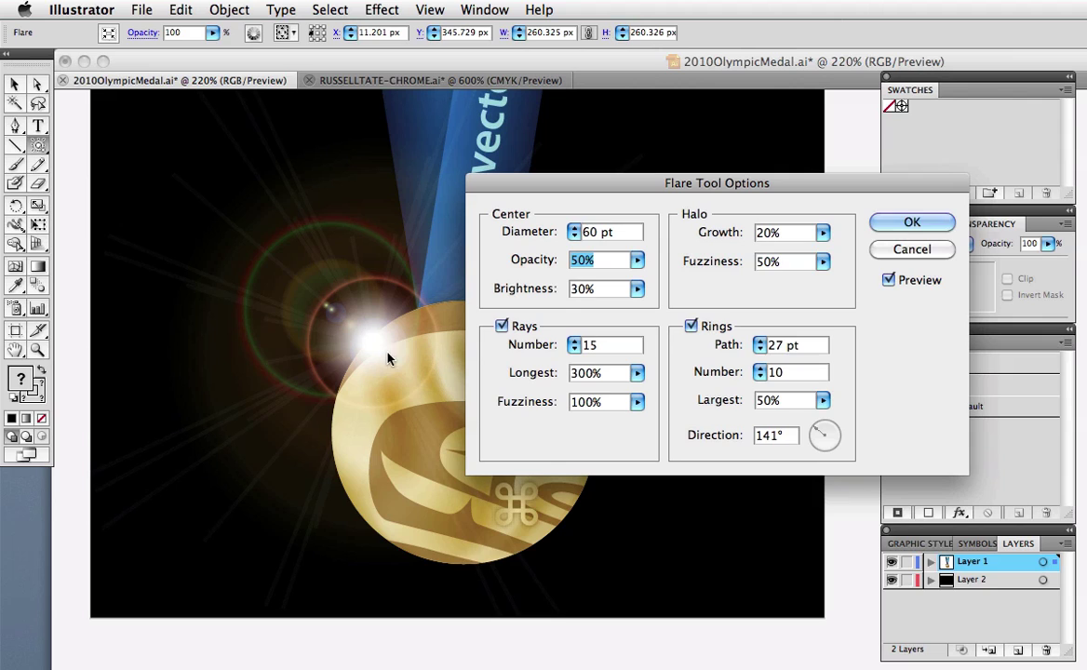
left_click(636, 288)
mouse_move(569, 317)
left_mouse_down()
mouse_move(603, 317)
mouse_move(557, 318)
mouse_move(572, 314)
left_mouse_up()
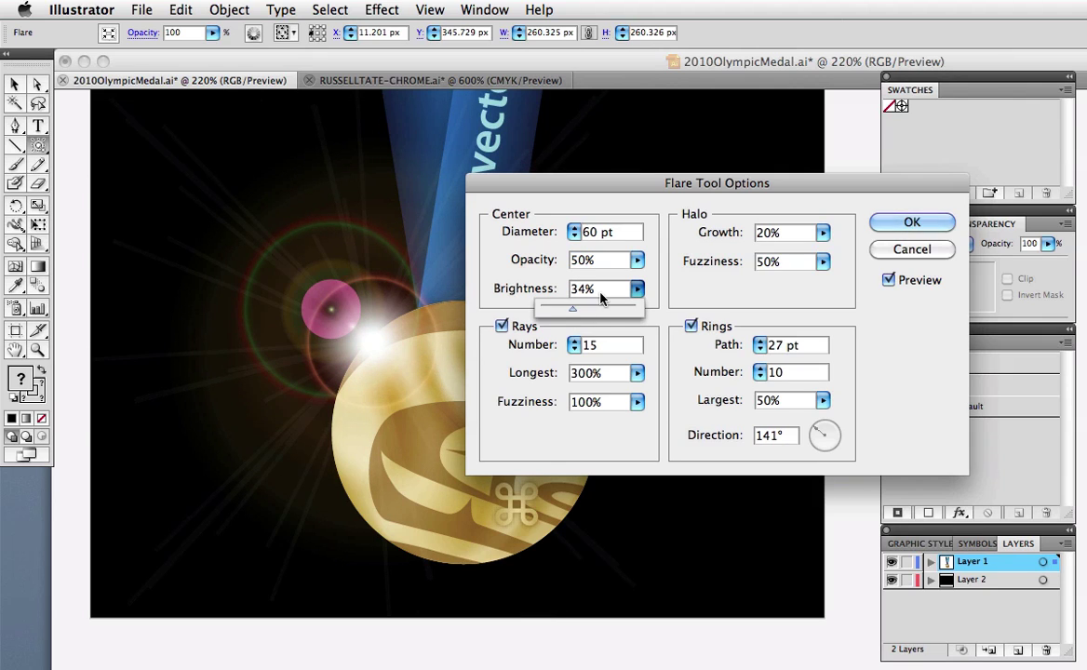
Give the flare 14 rays with 41% fuzziness.
left_click(501, 326)
left_click(501, 326)
left_click(574, 340)
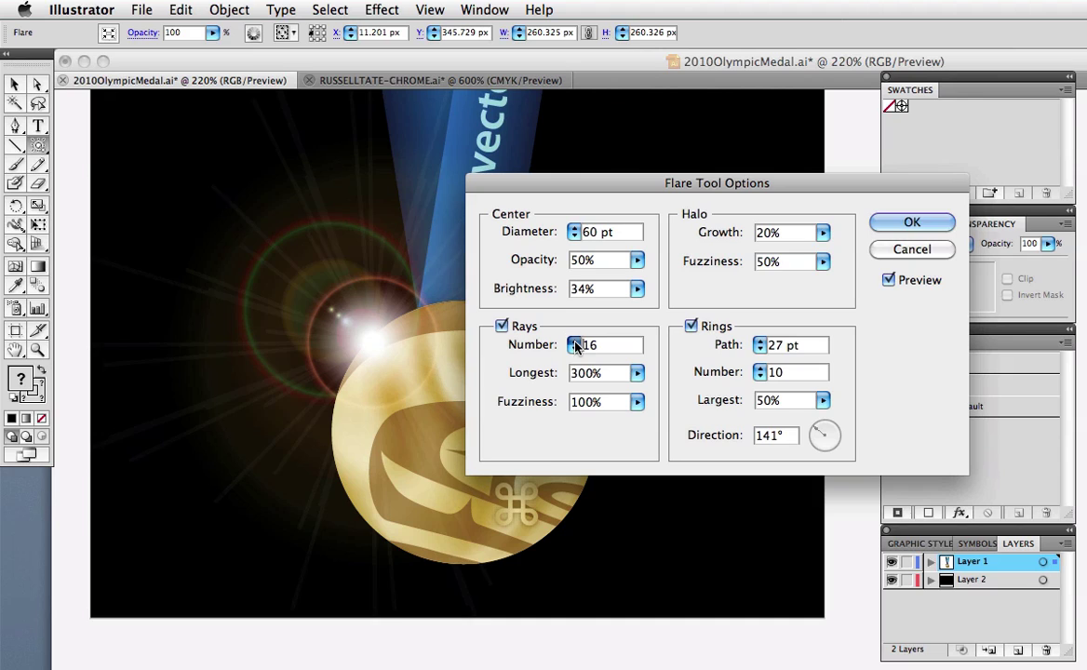
left_click(574, 340)
left_click(574, 341)
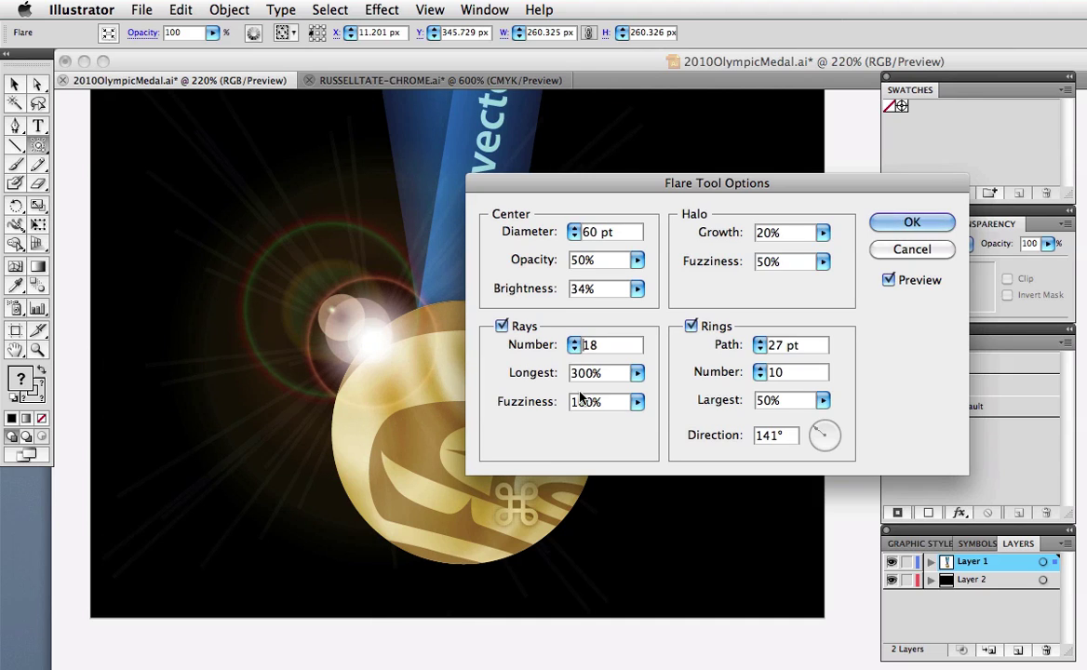
left_click(637, 401)
left_click_drag(635, 422, 579, 426)
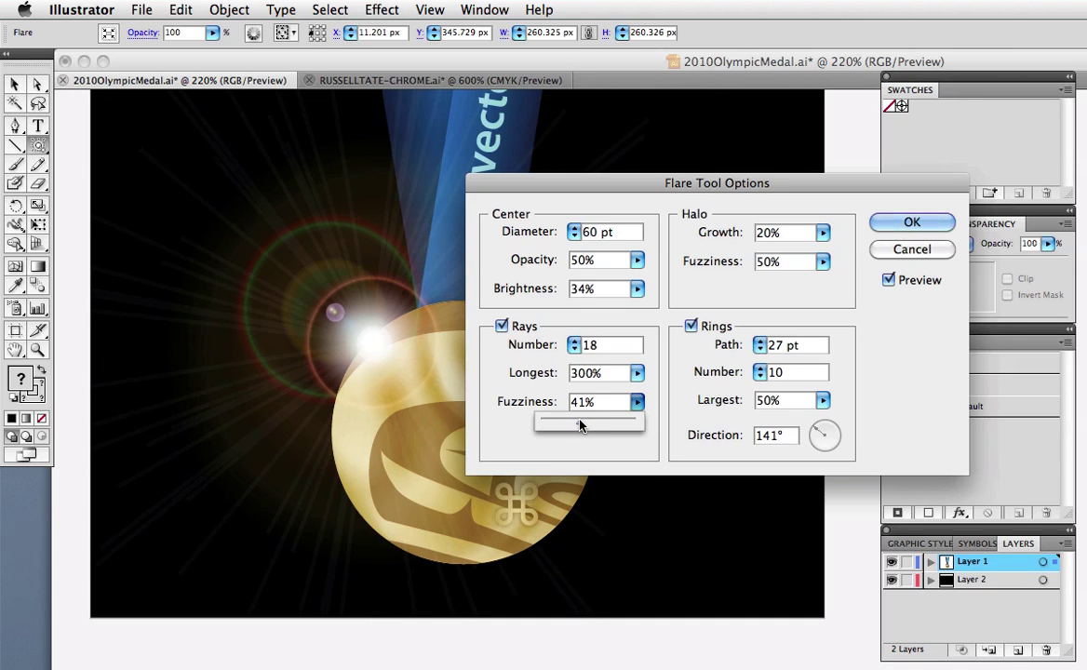
left_click(573, 349)
left_click(573, 349)
left_click_drag(606, 186, 767, 154)
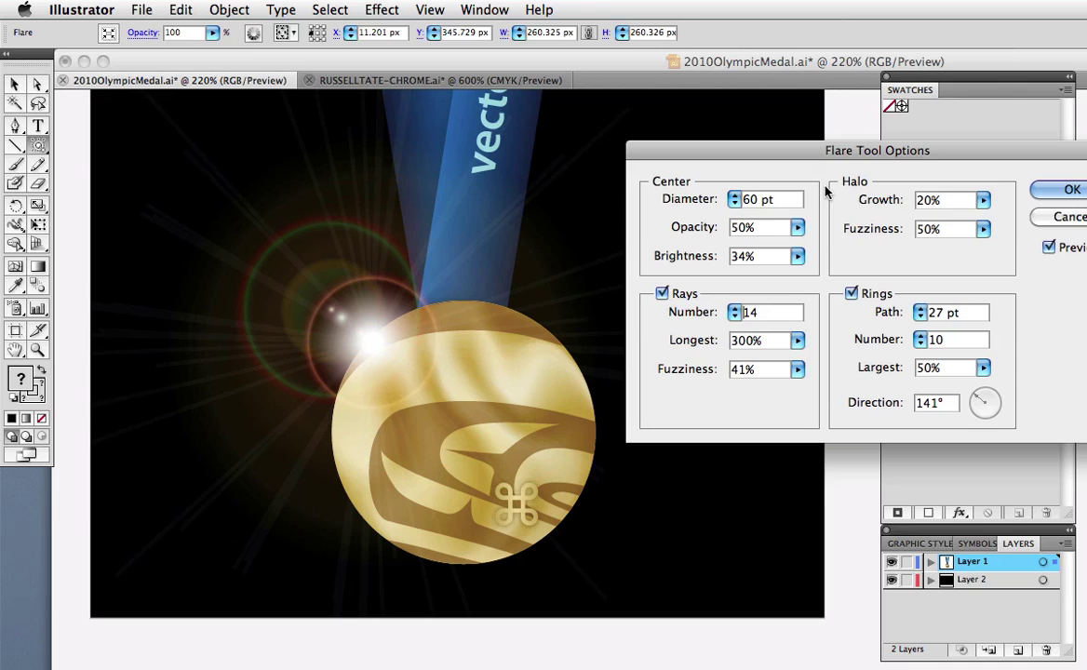
Set the flare's halo growth to 38%.
left_click(983, 200)
left_click_drag(893, 223, 942, 220)
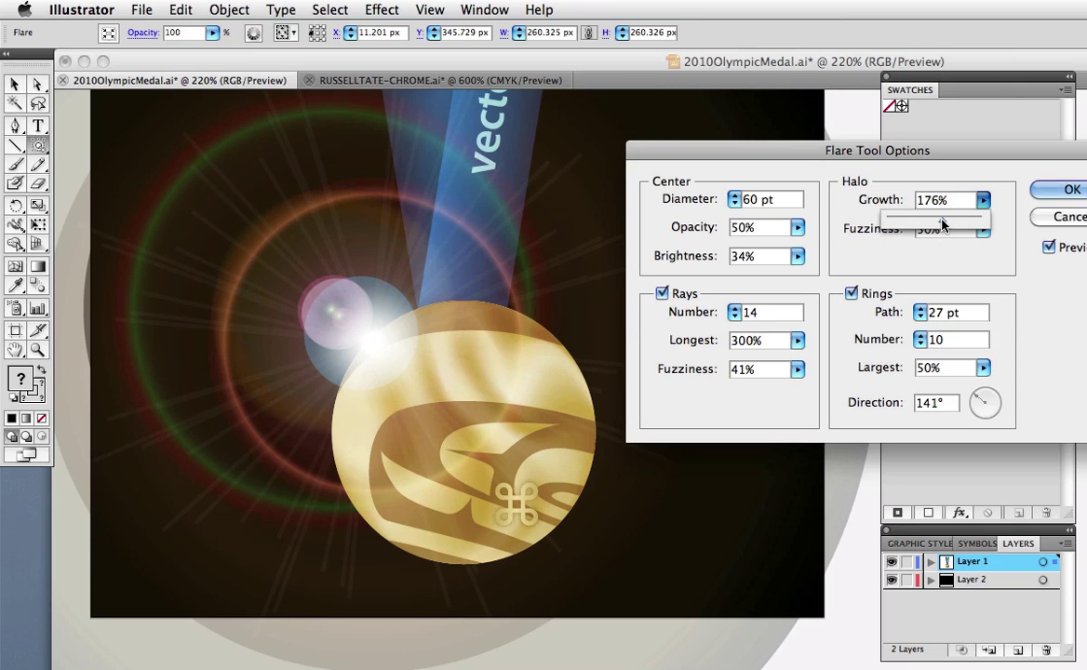
left_click_drag(942, 219, 811, 241)
Keep rings on, angle their direction at 159°, apply the flare and deselect.
left_click(851, 294)
left_click(852, 294)
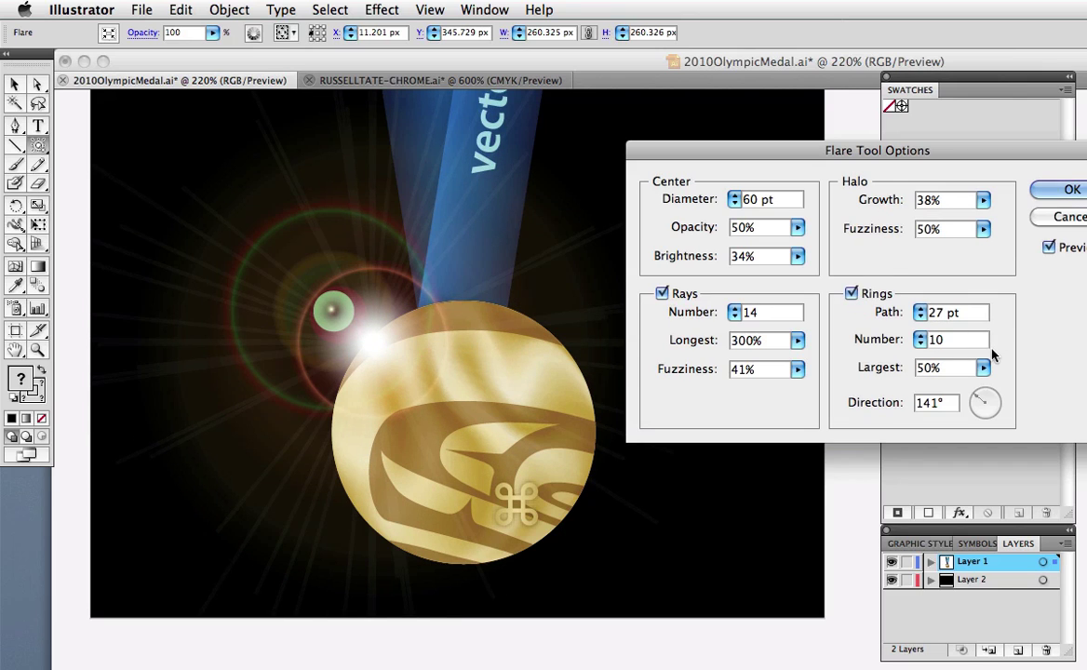
left_click(981, 408)
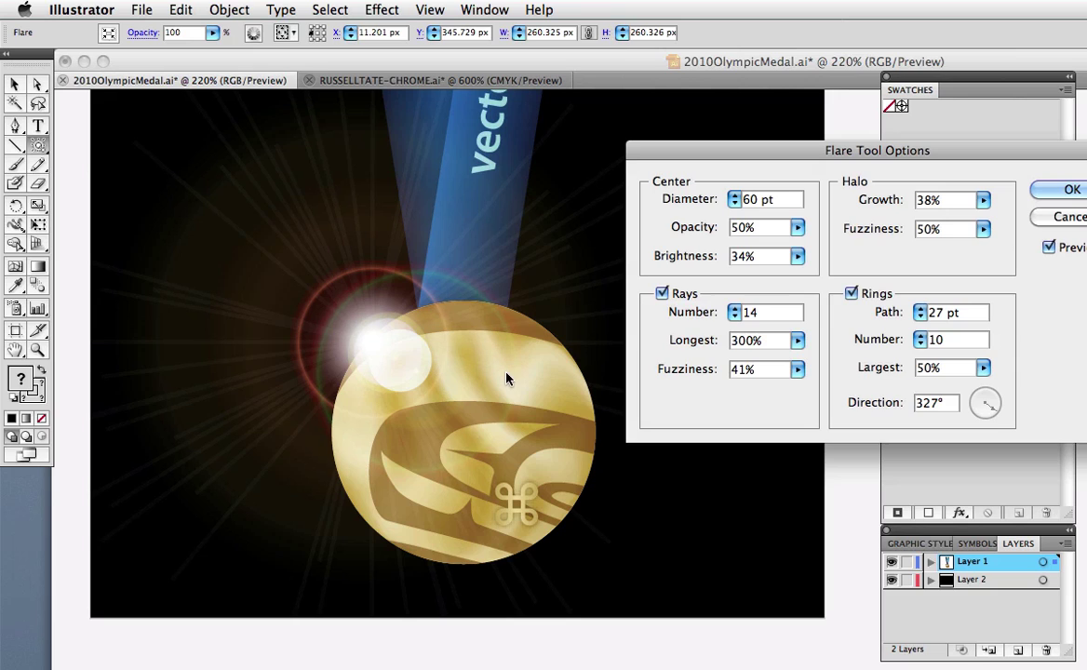
left_click_drag(988, 405, 977, 402)
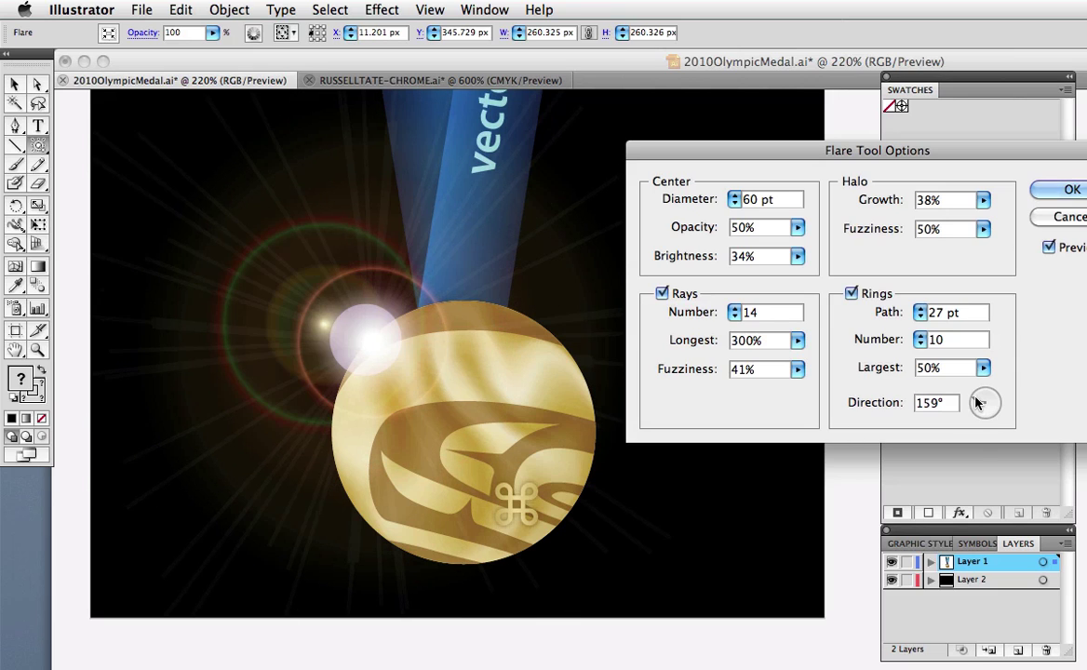
left_click(1058, 190)
left_click(876, 292)
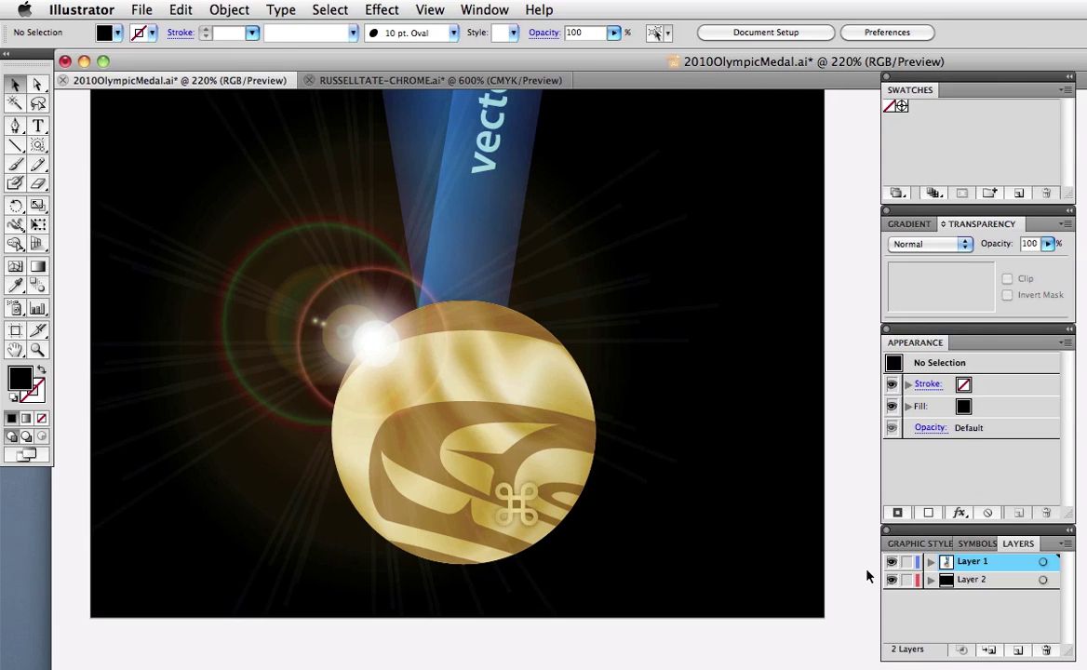
Hide Layer 2, the medal's black background, in the Layers panel.
left_click(891, 580)
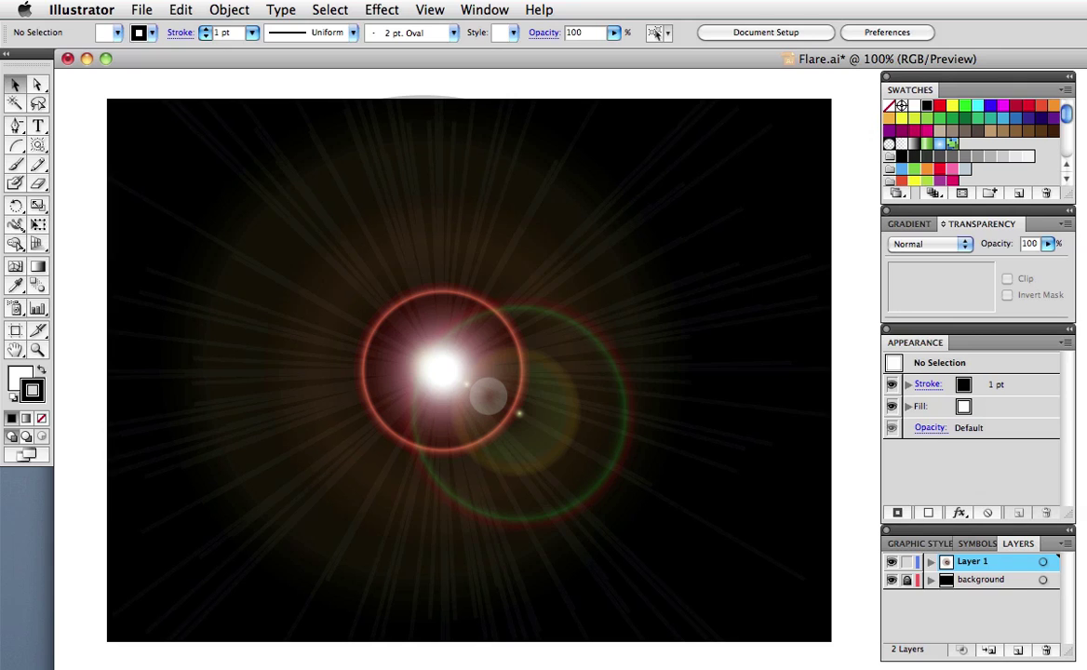
Recolor the selected flare with the Bright 1 color group via Recolor Artwork, edges hidden.
left_click(463, 350)
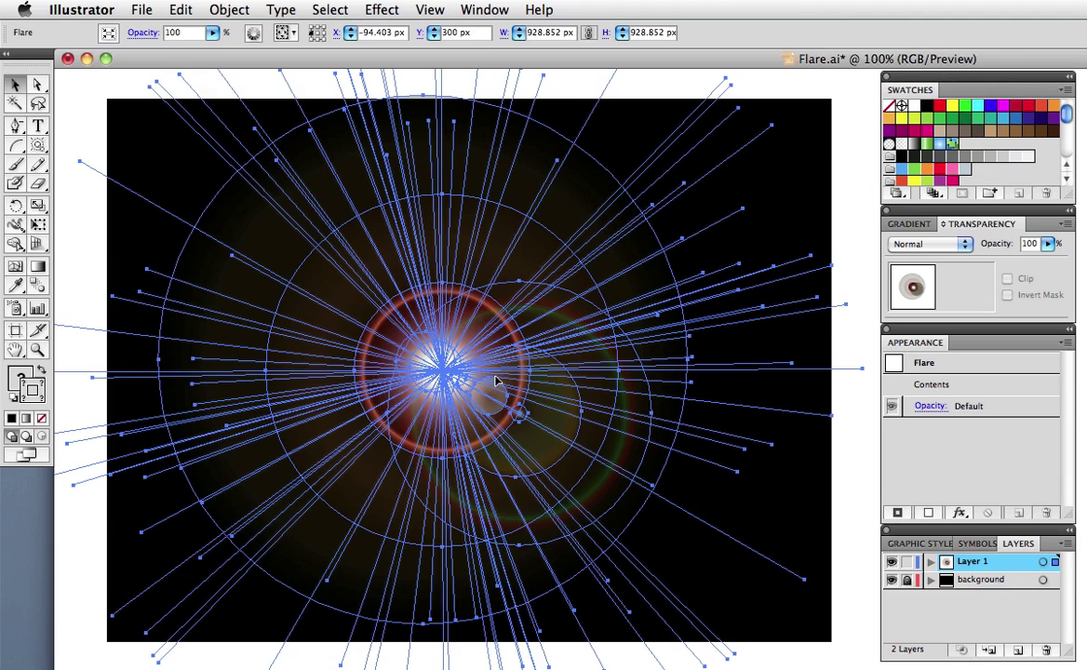
key("super+h")
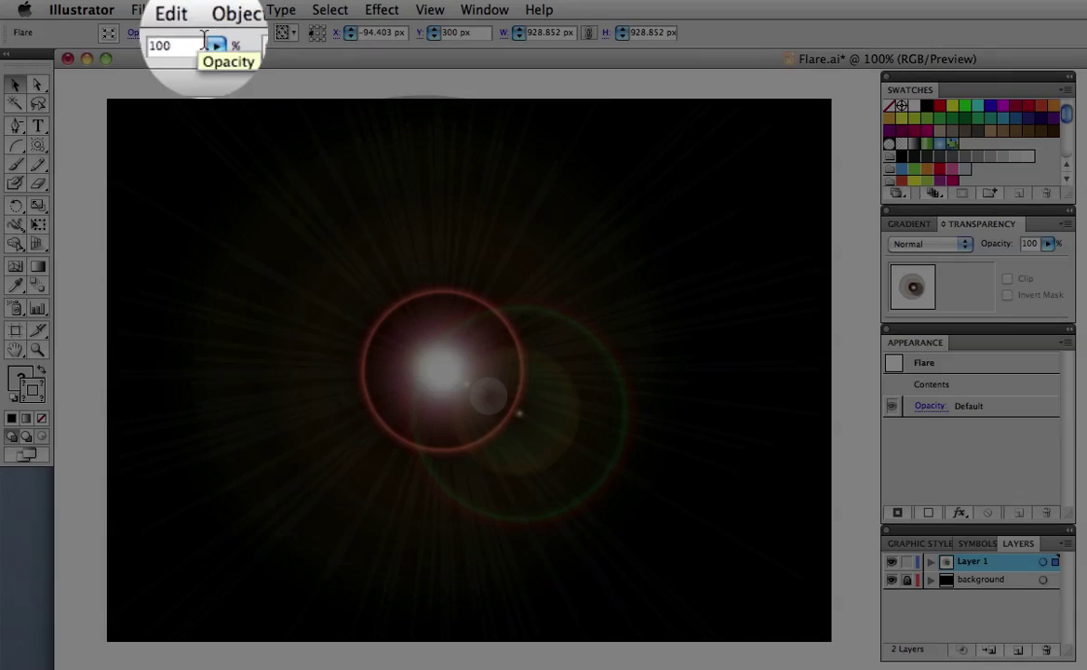
left_click(182, 11)
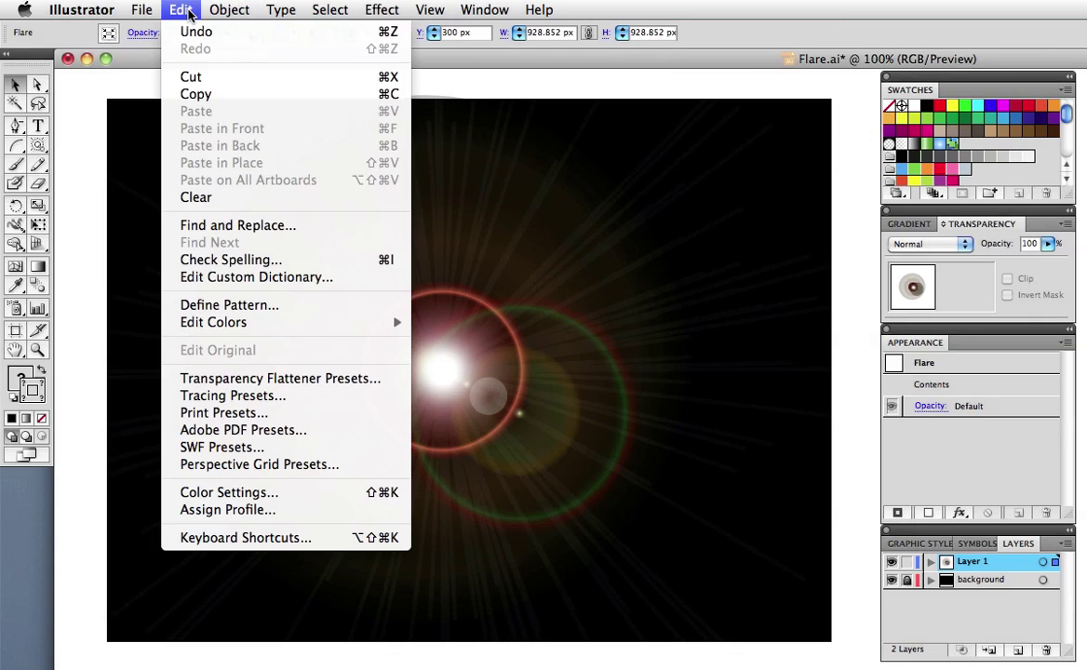
left_click(403, 321)
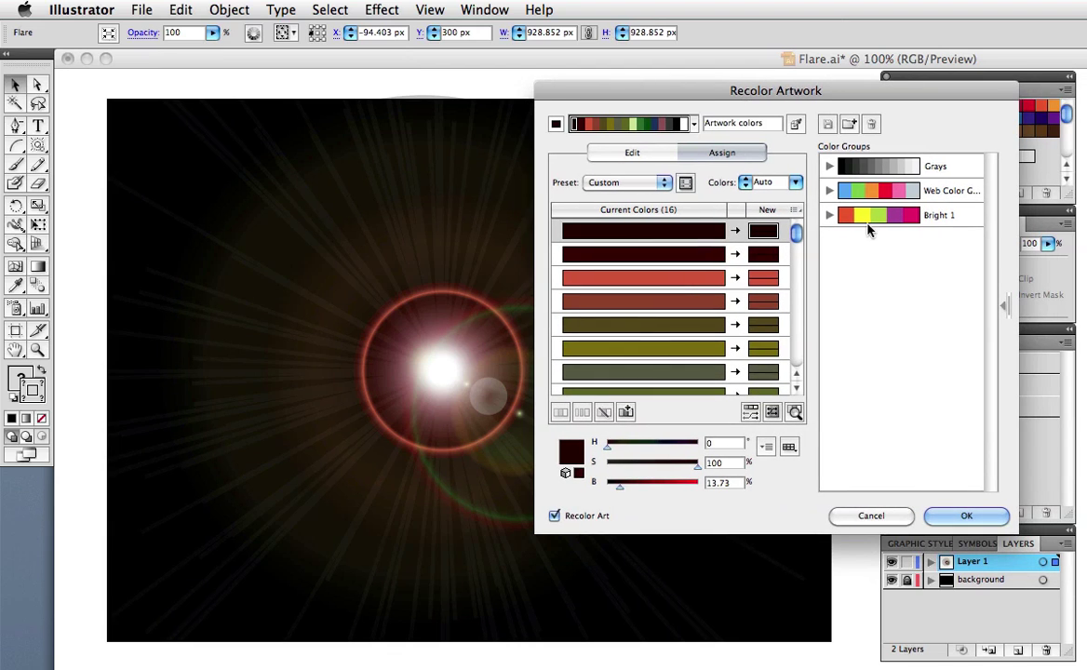
left_click(938, 216)
left_click(965, 513)
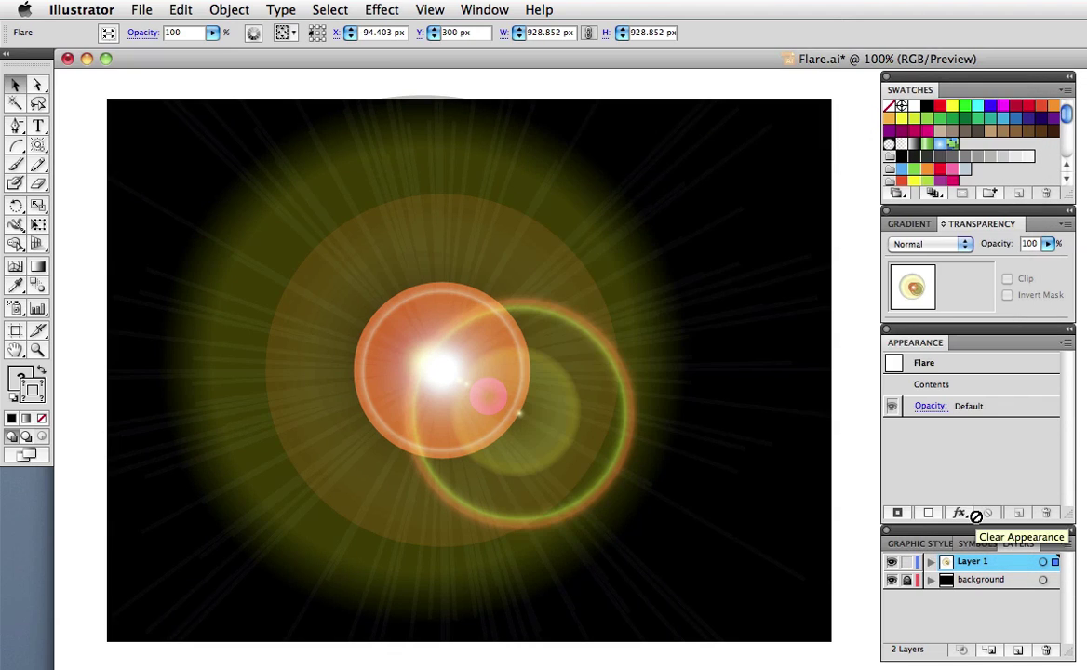
Delete the old flare and lock the background layer.
key("Delete")
left_click(750, 437)
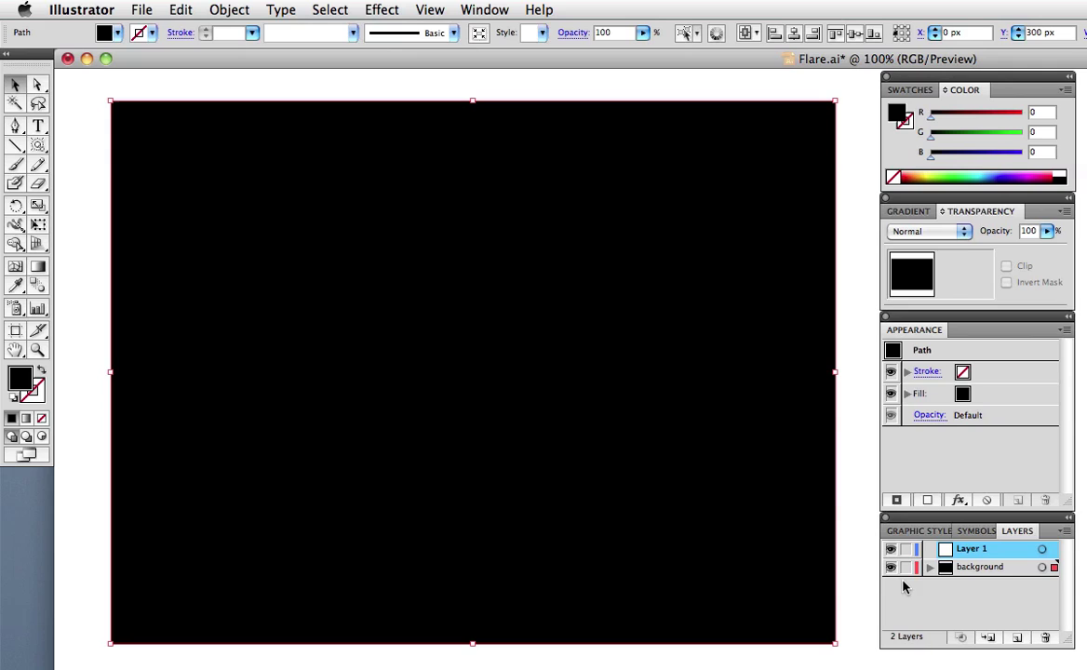
left_click(905, 568)
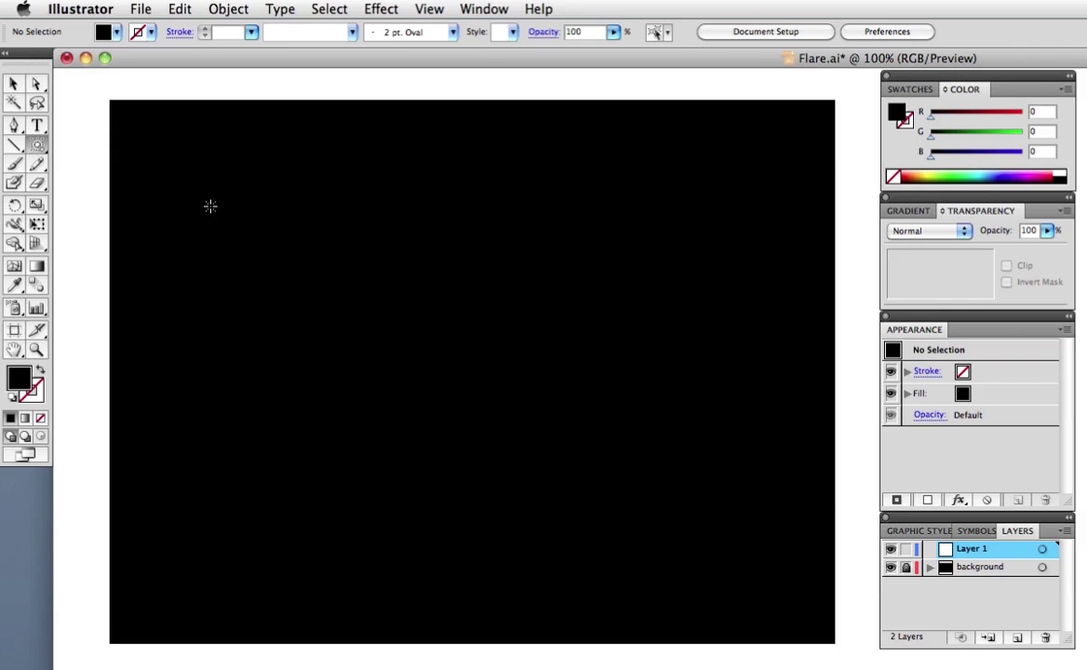
Start a new flare with rings off, 80% opacity, 20% brightness and 62% ray fuzziness.
left_click(321, 273)
left_click_drag(636, 241, 543, 213)
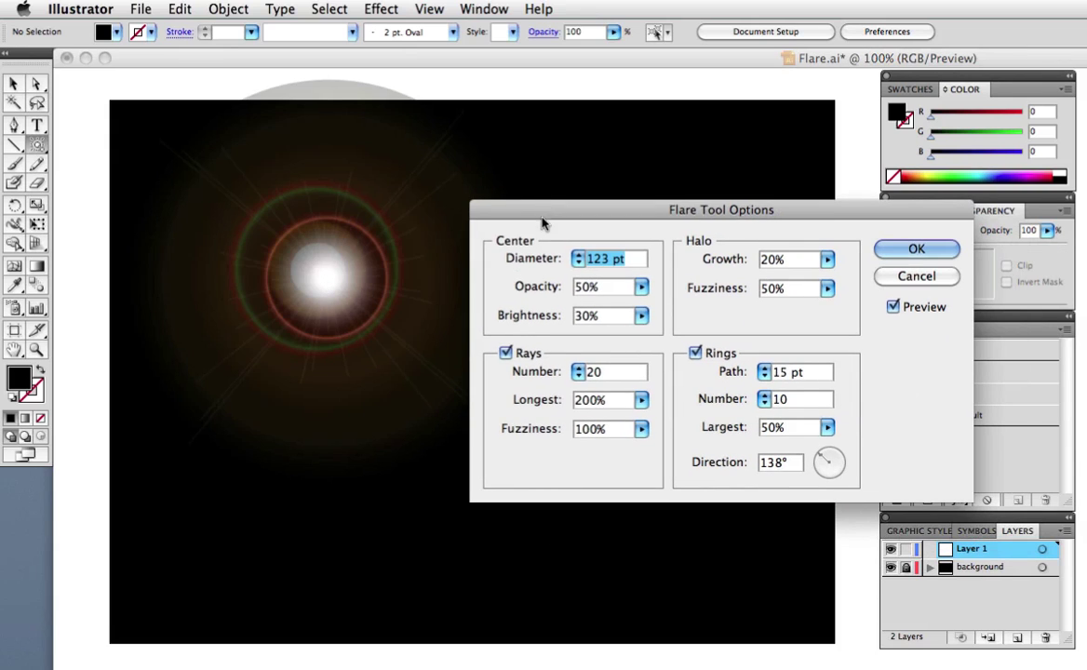
left_click(696, 353)
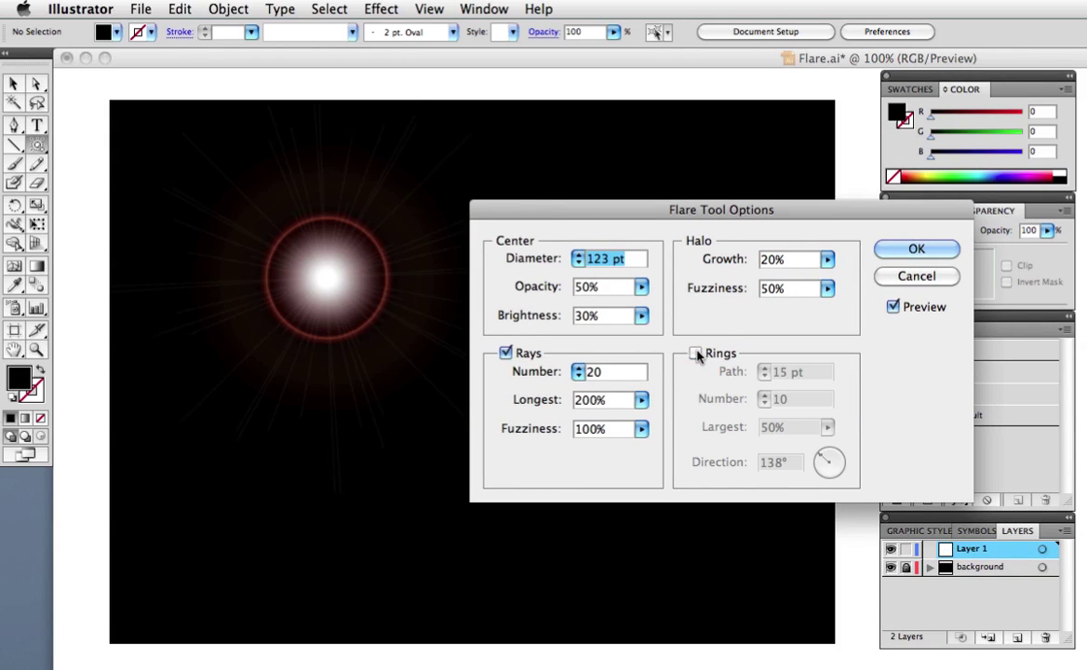
left_click(641, 291)
left_click_drag(602, 308, 622, 310)
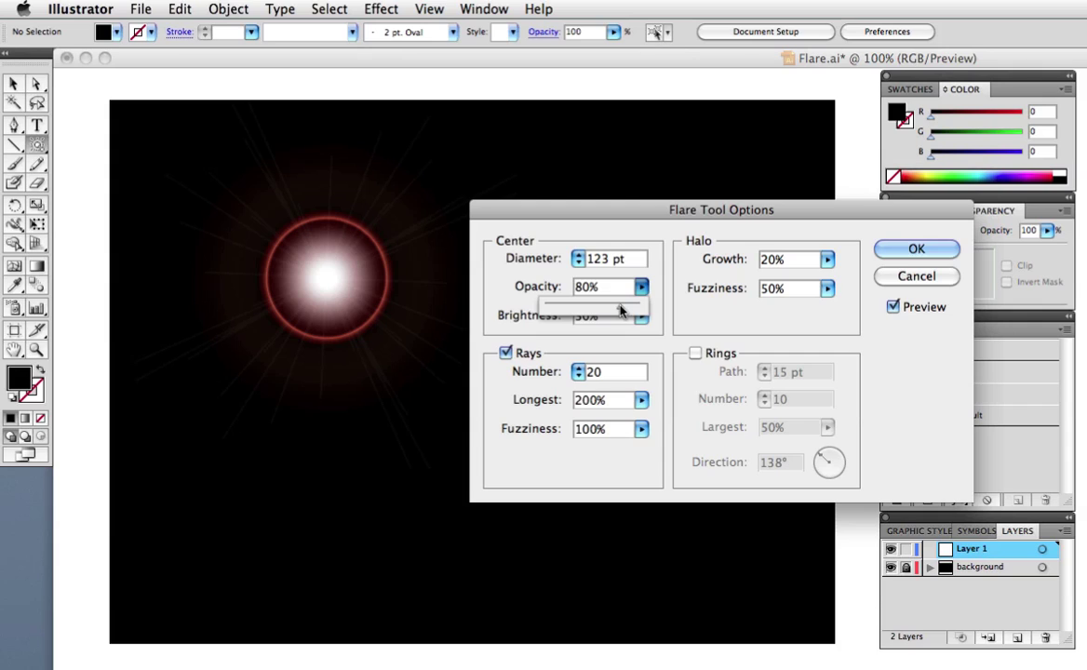
left_click(641, 316)
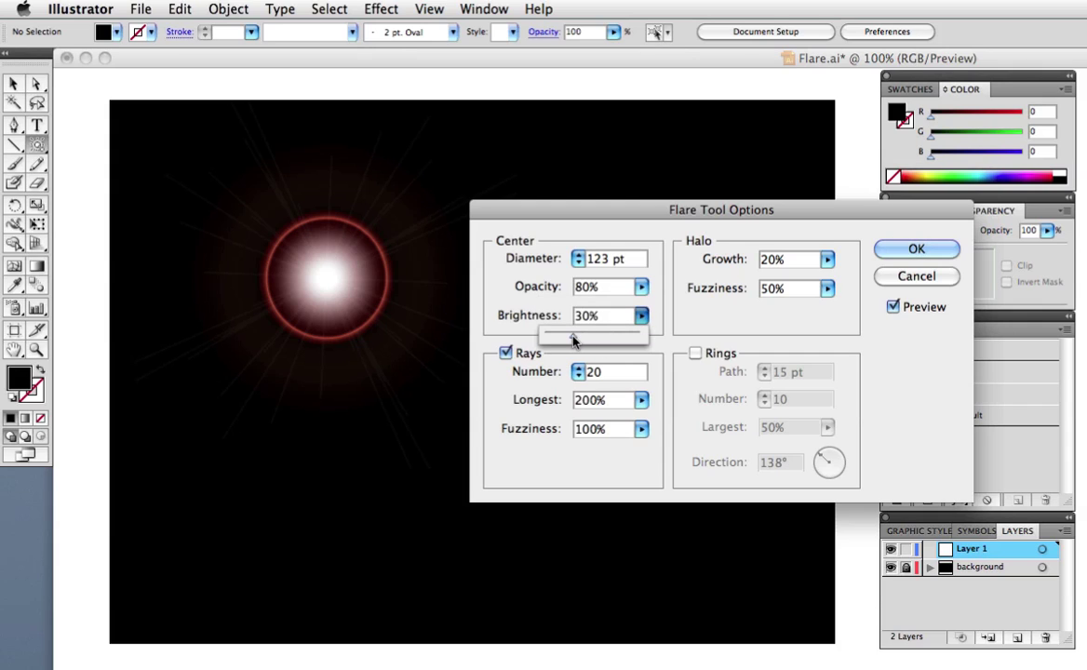
left_click_drag(573, 341, 563, 338)
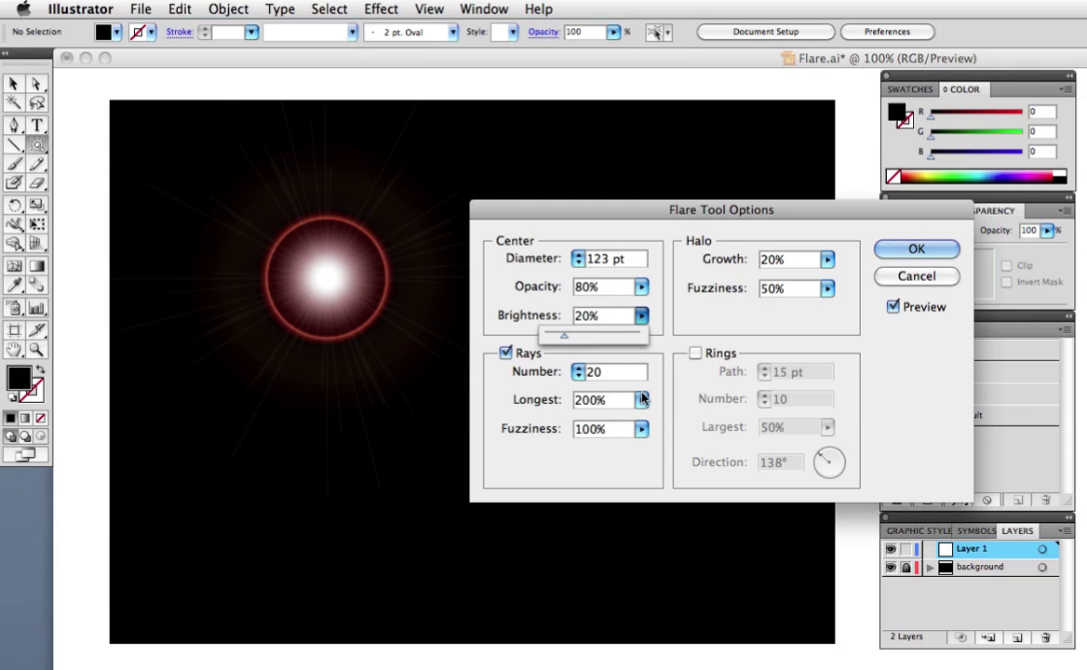
left_click(641, 429)
left_click_drag(642, 449, 603, 449)
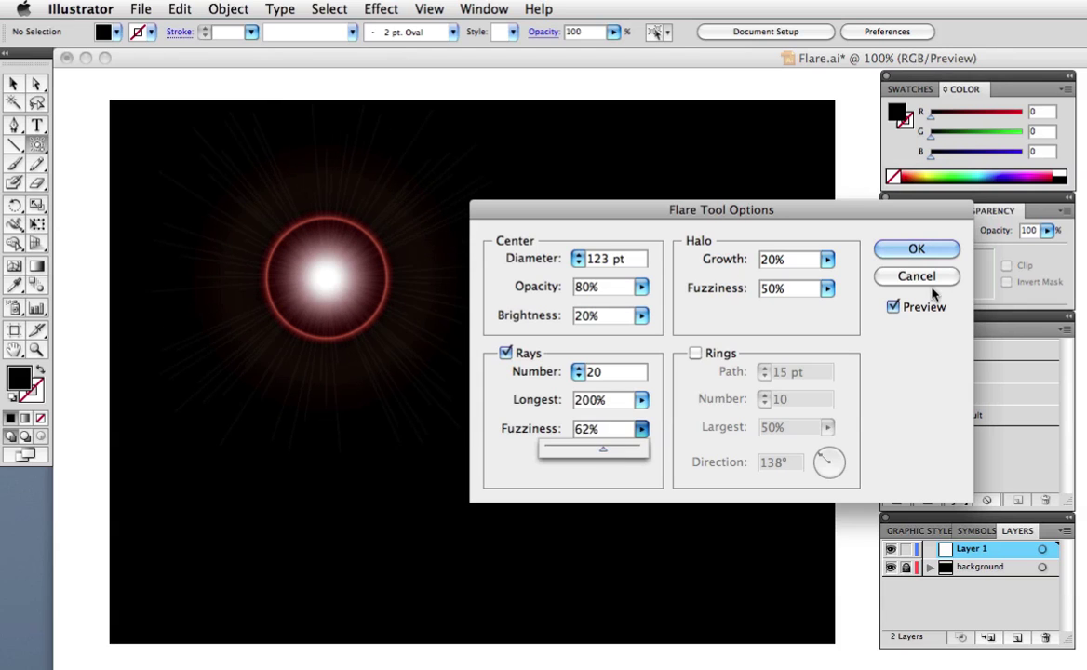
Create the flare, centre it, hide edges and squash it into a flat band about 797.9 px wide.
left_click(917, 248)
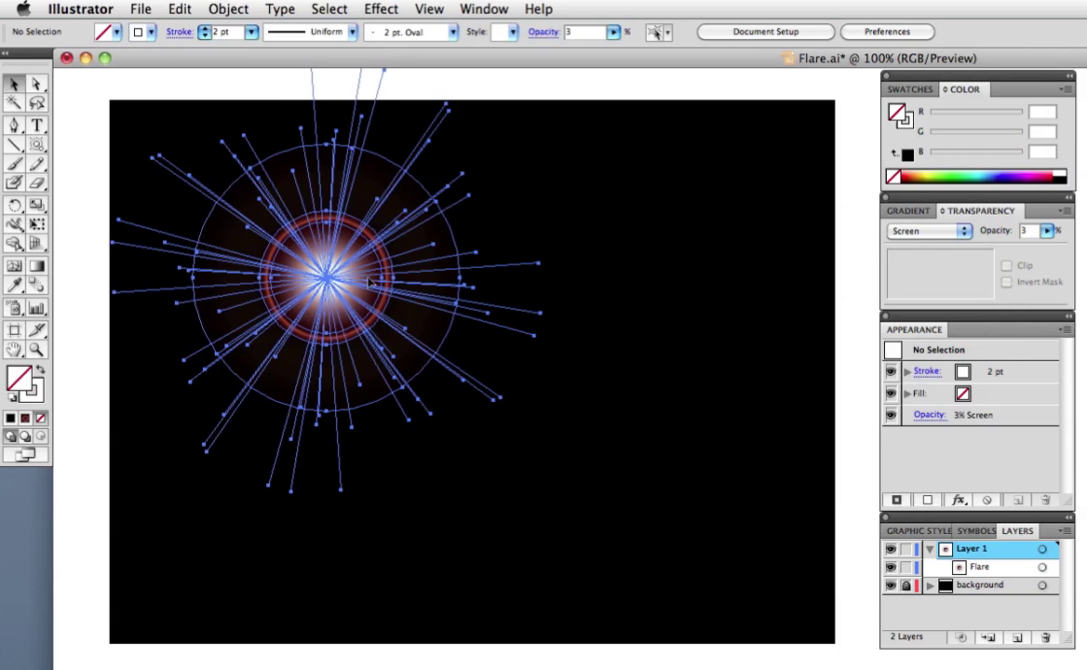
left_click_drag(369, 282, 491, 326)
left_click(429, 8)
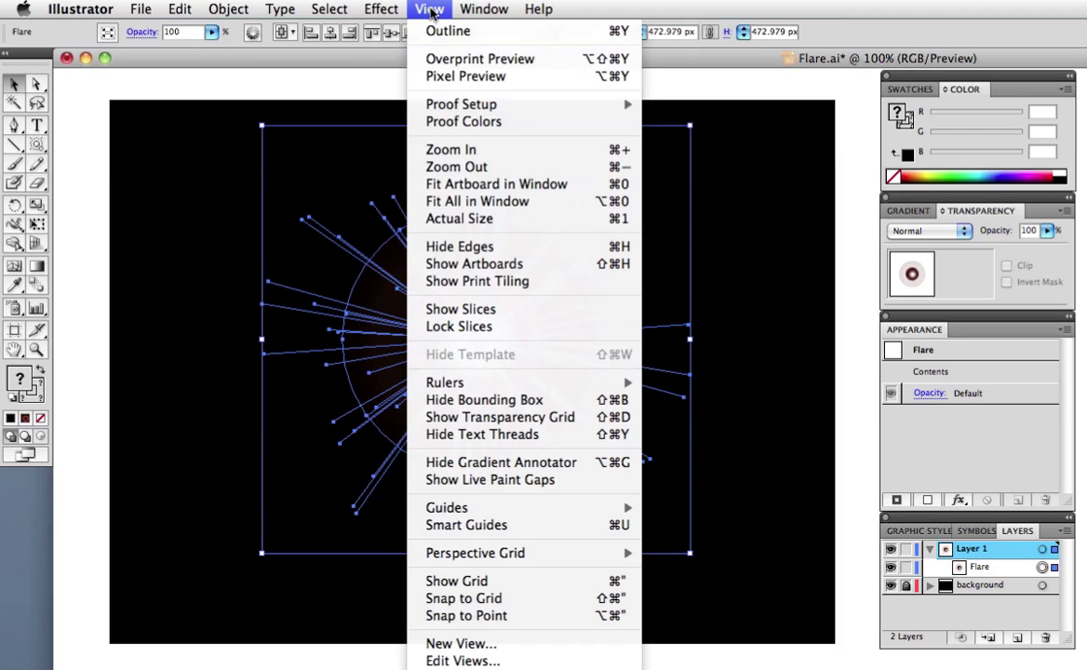
left_click(458, 224)
left_click_drag(477, 127, 462, 427)
left_click_drag(262, 491, 89, 486)
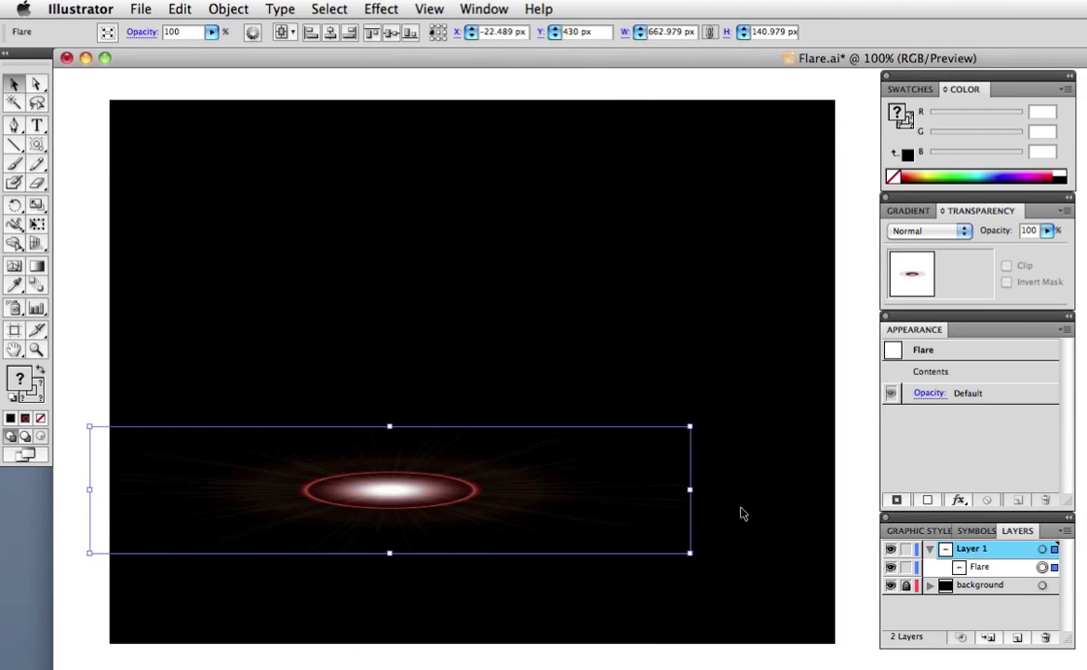
left_click_drag(688, 489, 811, 489)
left_click_drag(508, 504, 496, 342)
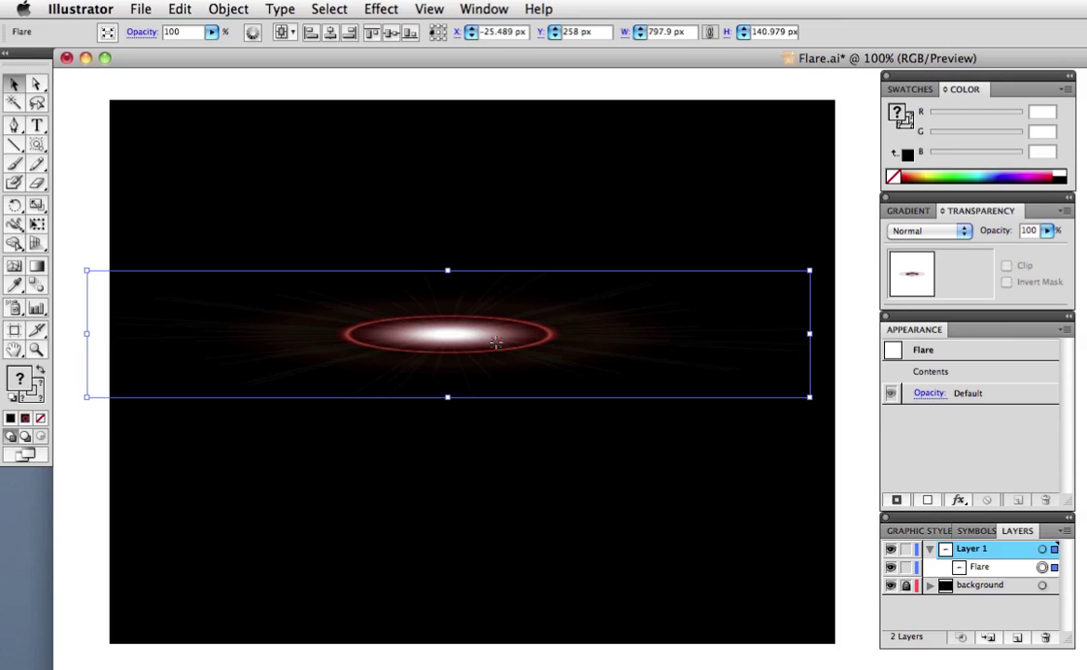
Apply a Transform effect with 20° rotation and 20 copies, forming a petal starburst.
left_click(382, 10)
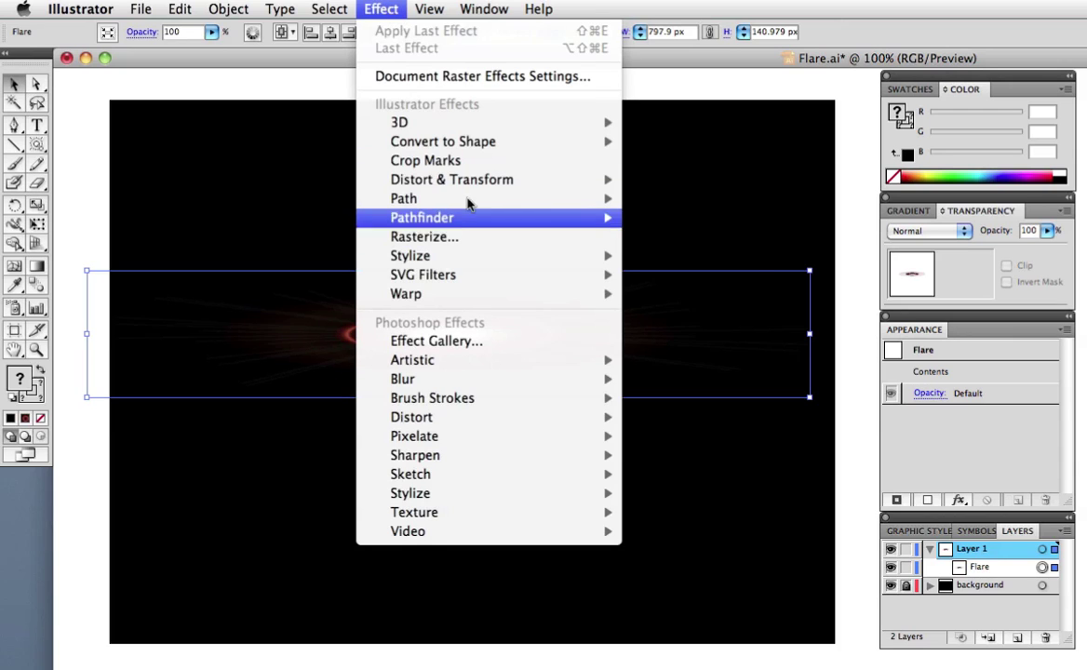
mouse_move(452, 180)
left_click(726, 231)
left_click_drag(761, 280, 688, 281)
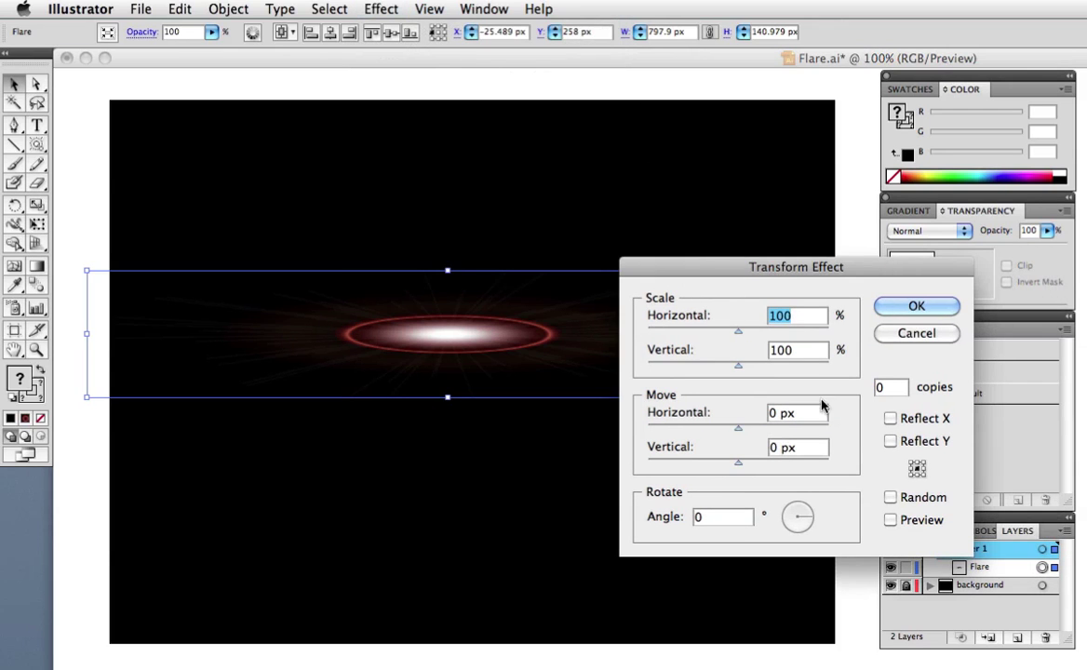
left_click(890, 520)
double_click(733, 523)
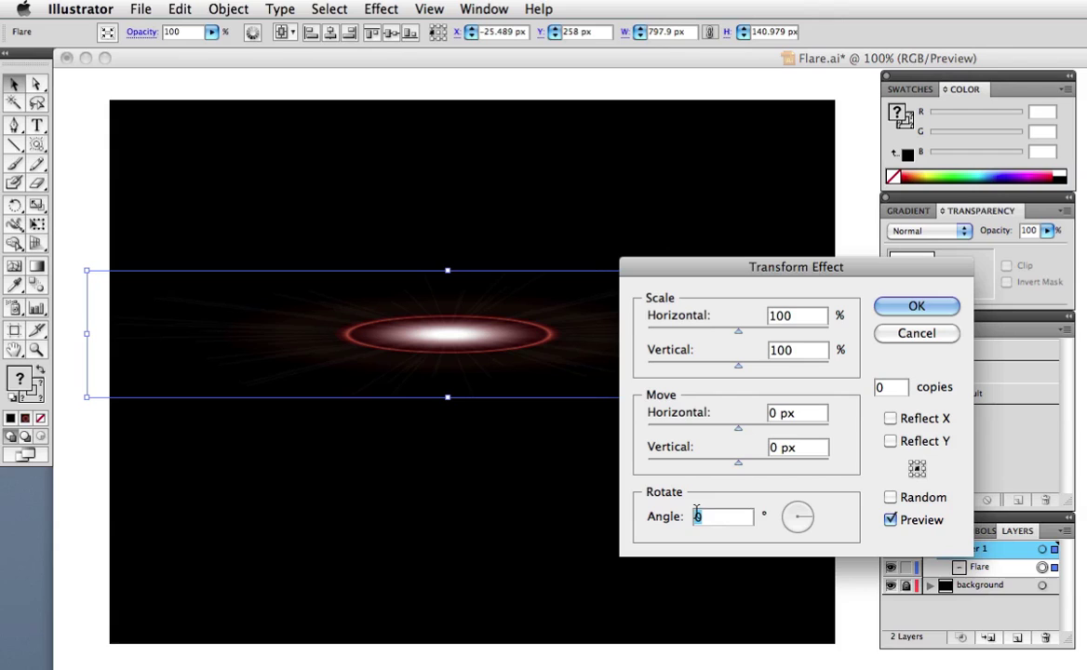
type("20")
left_click(891, 391)
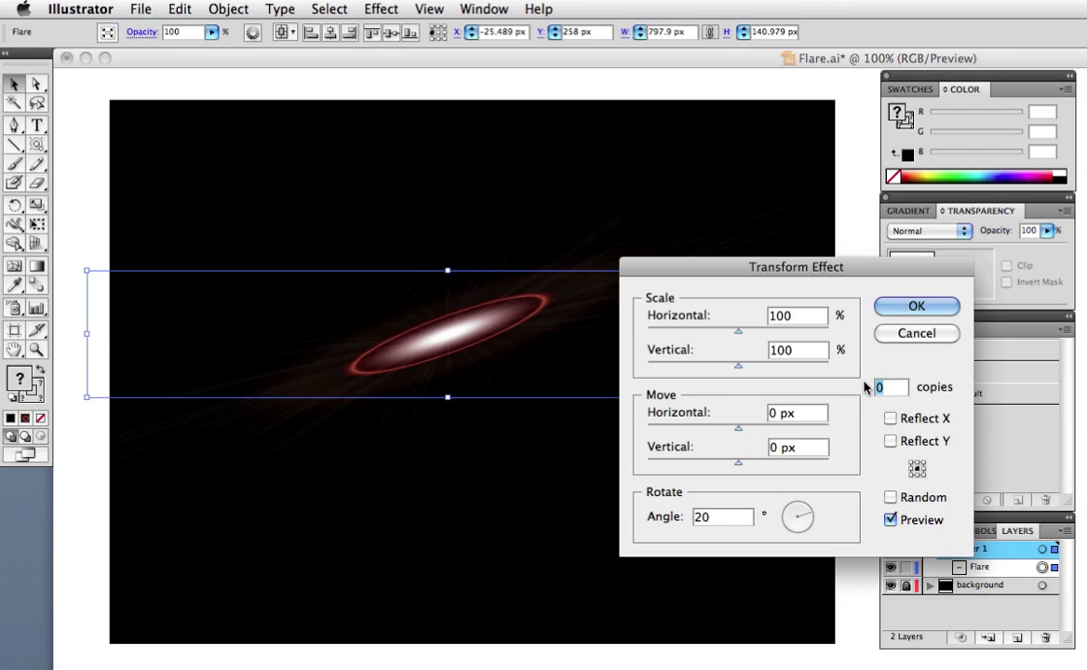
type("20")
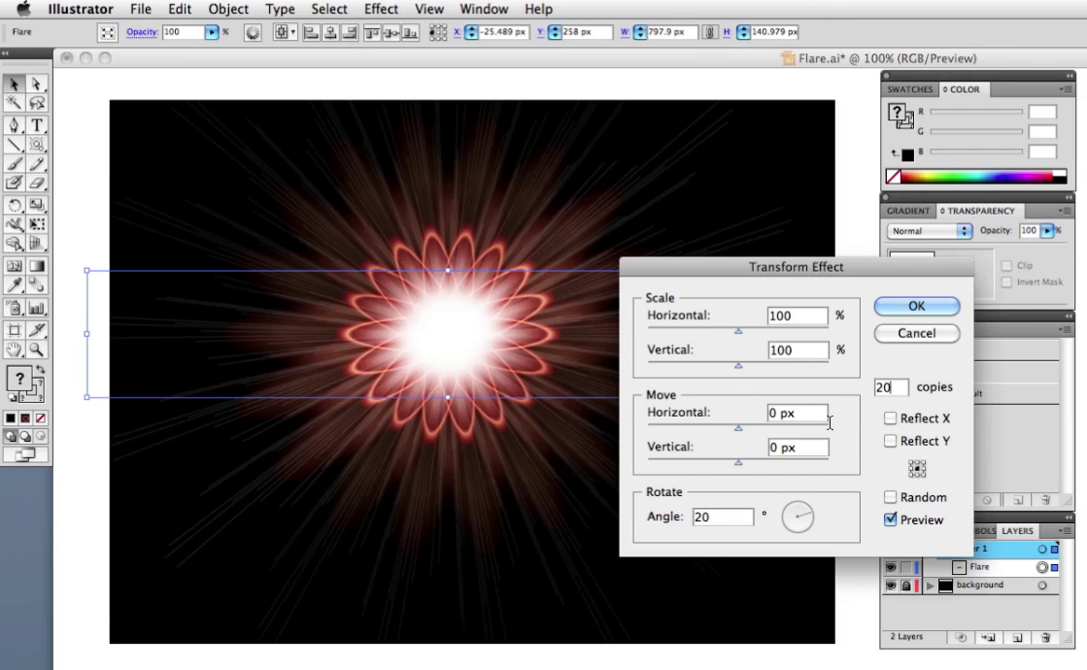
left_click(926, 307)
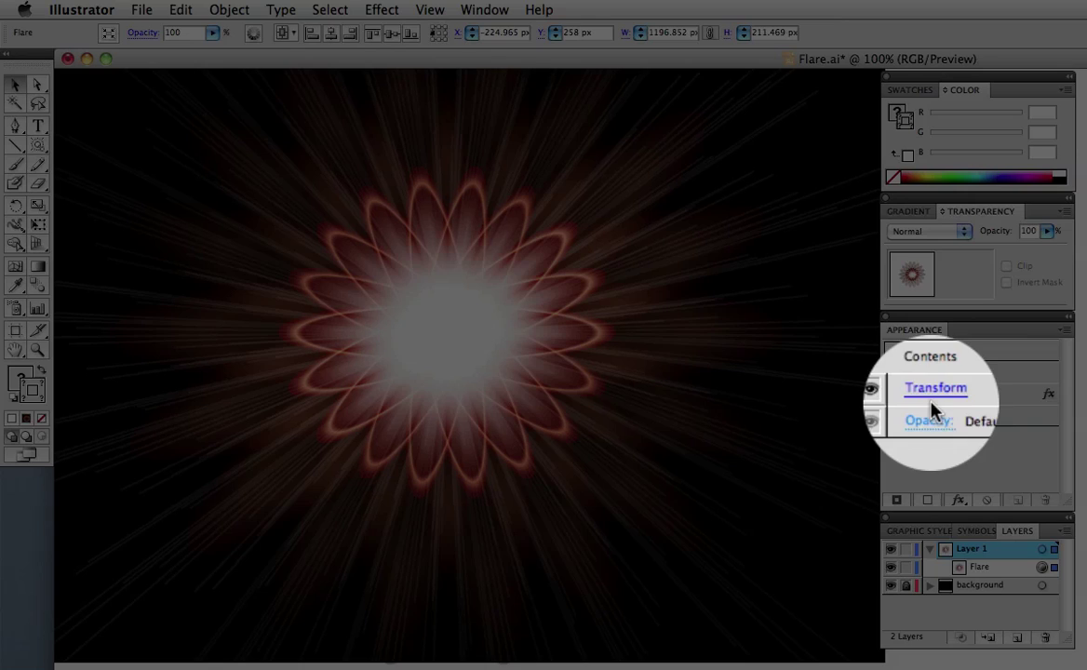
Change the Transform repeat to a 24 px horizontal move, 217° angle and 114% width, and tint the background dark navy.
left_click(933, 393)
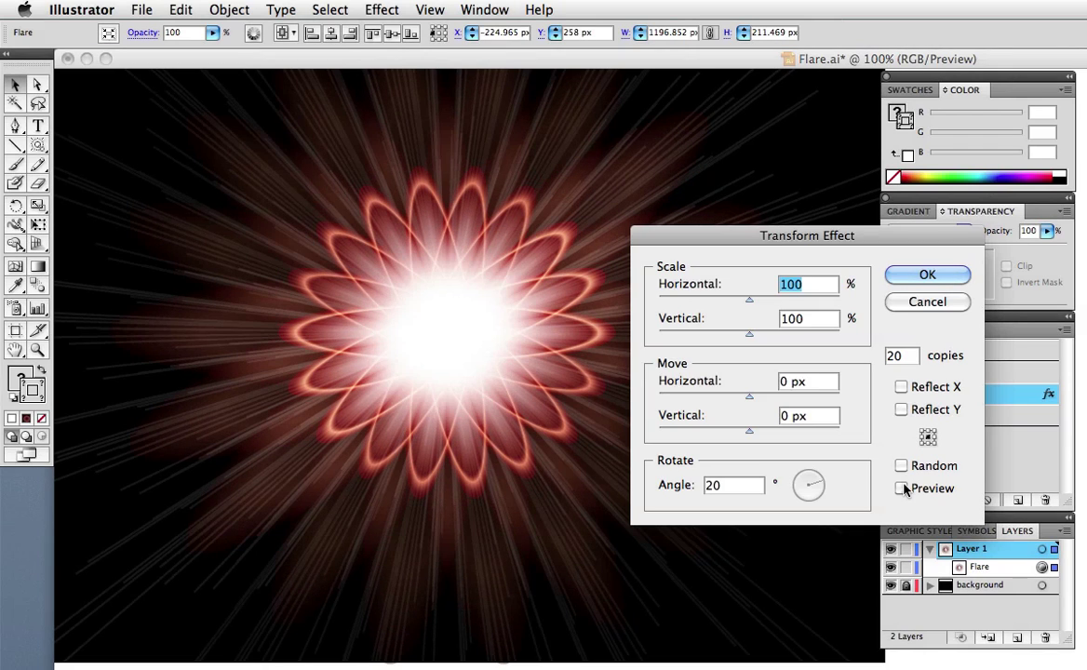
left_click(902, 487)
left_click_drag(749, 396, 772, 398)
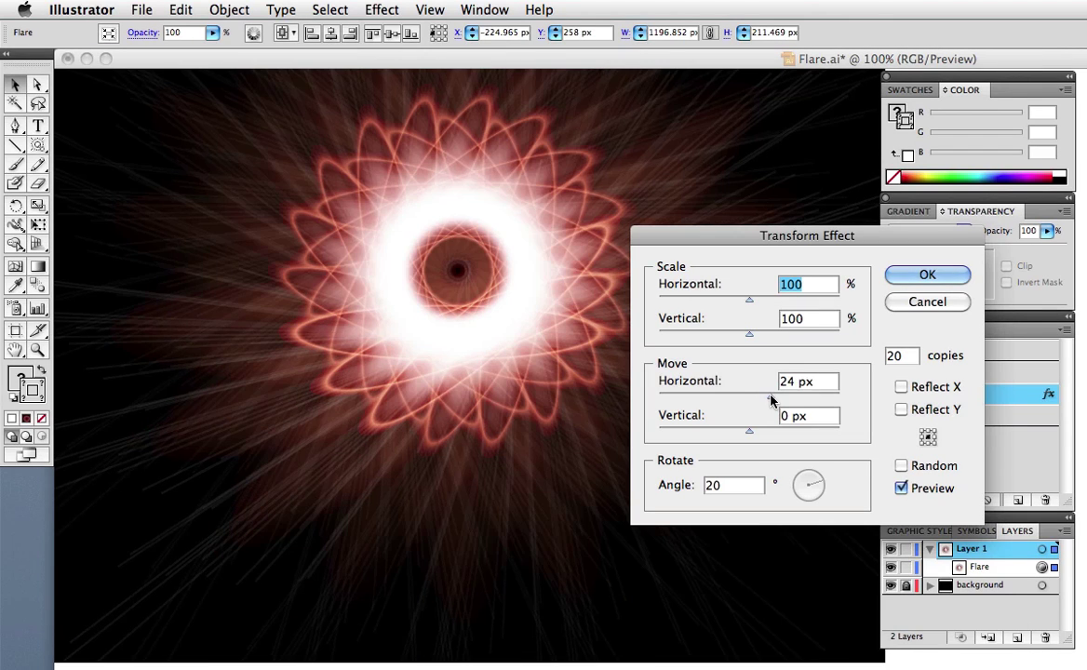
left_click_drag(818, 495, 803, 483)
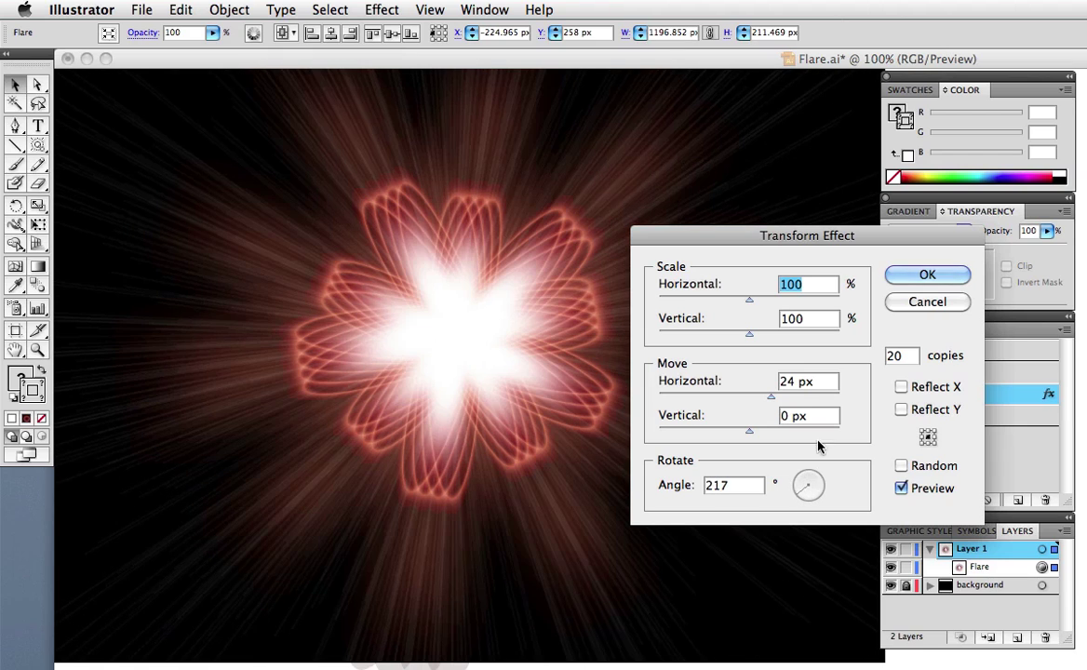
left_click_drag(749, 300, 761, 304)
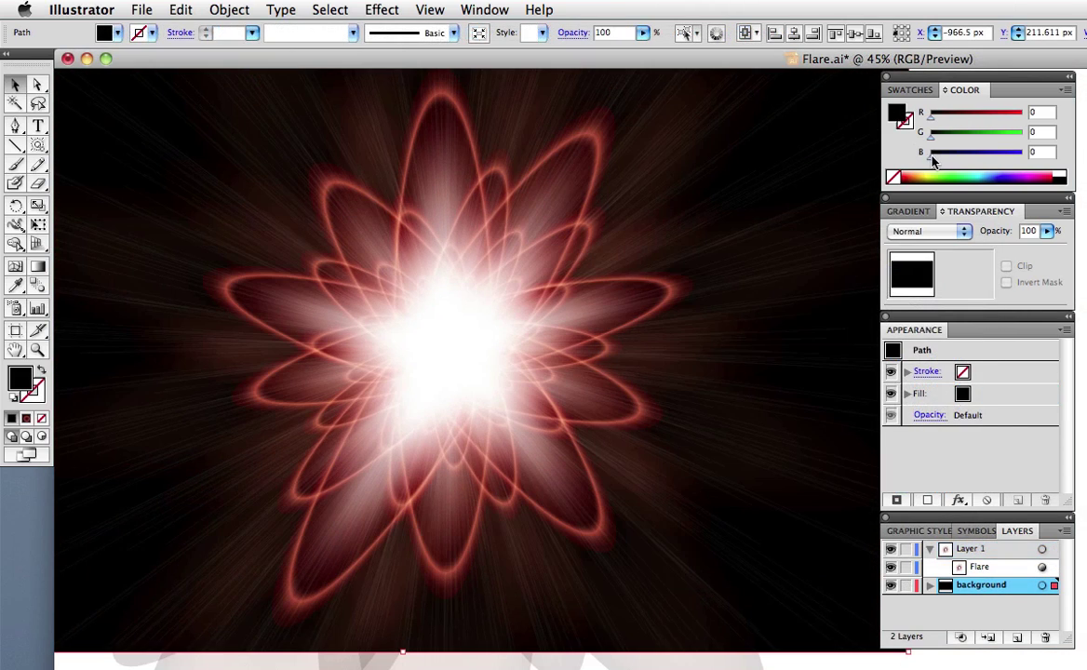
left_click_drag(934, 161, 949, 161)
Return the background fill's blue to zero, leaving a dark green (R0 G30 B0) fill.
mouse_move(945, 162)
left_mouse_down()
mouse_move(927, 162)
mouse_move(942, 140)
left_mouse_up()
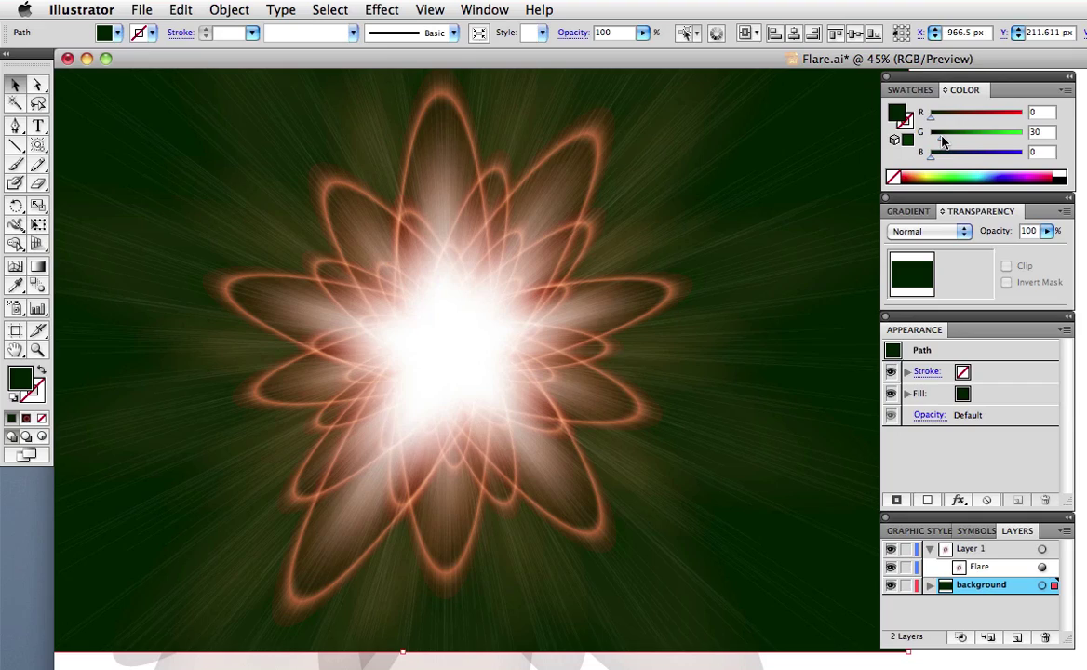